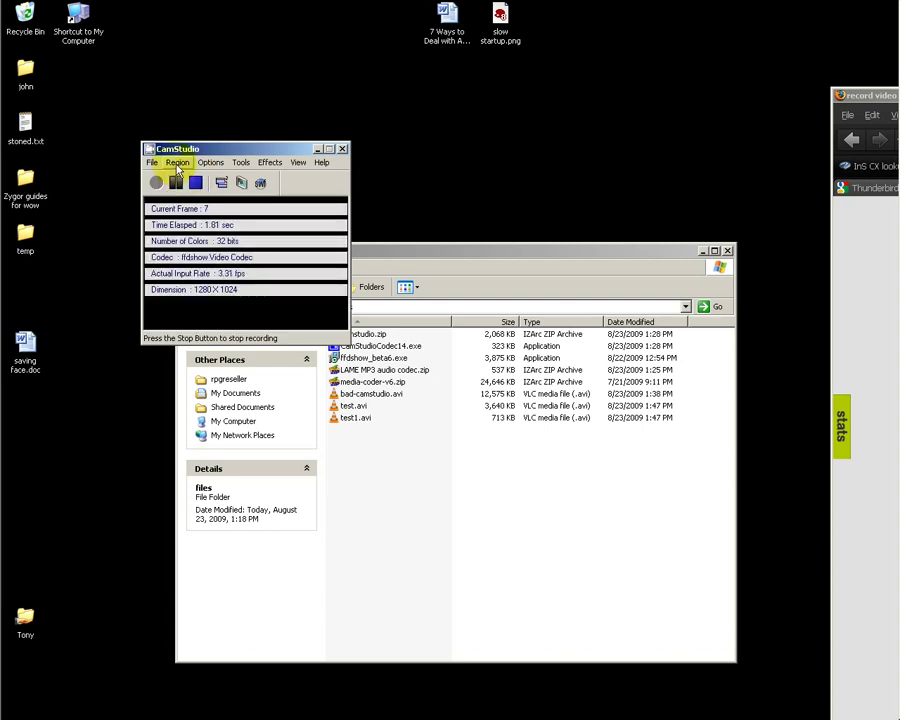
Step: Check the available capture region modes and move the CamStudio window closer to the middle of the desktop
{"action": "left_click", "coordinate": [178, 164]}
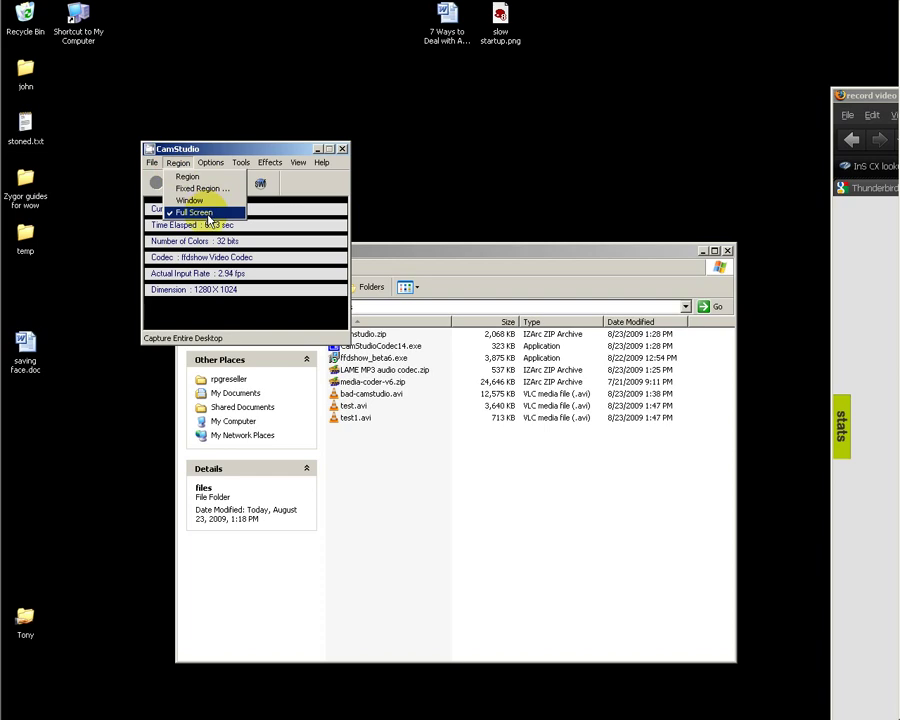
{"action": "left_click", "coordinate": [216, 150]}
{"action": "left_click_drag", "start_coordinate": [216, 150], "coordinate": [388, 186]}
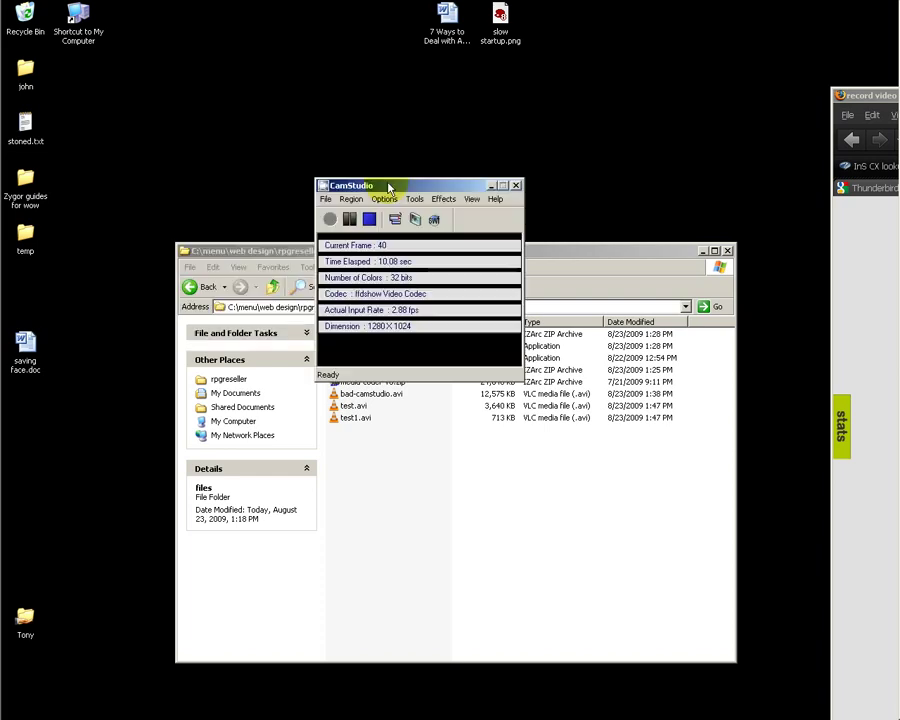
Step: Examine the video options, including the available compressors and the quality setting for Cinepak Codec by Radius
{"action": "left_click", "coordinate": [385, 200]}
{"action": "left_click", "coordinate": [396, 212]}
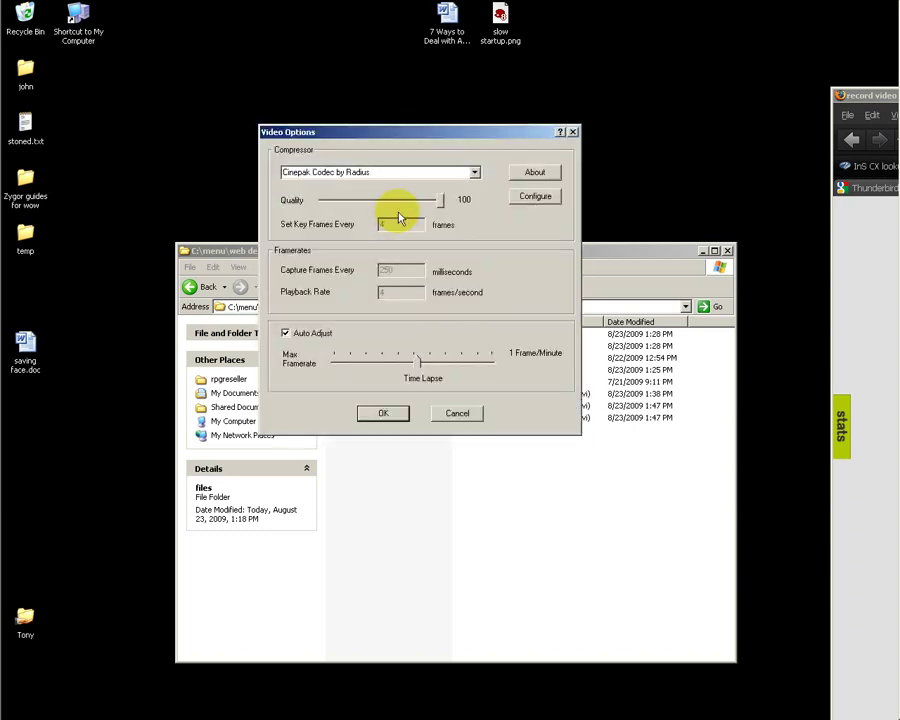
{"action": "left_click", "coordinate": [470, 170]}
{"action": "left_click", "coordinate": [476, 173]}
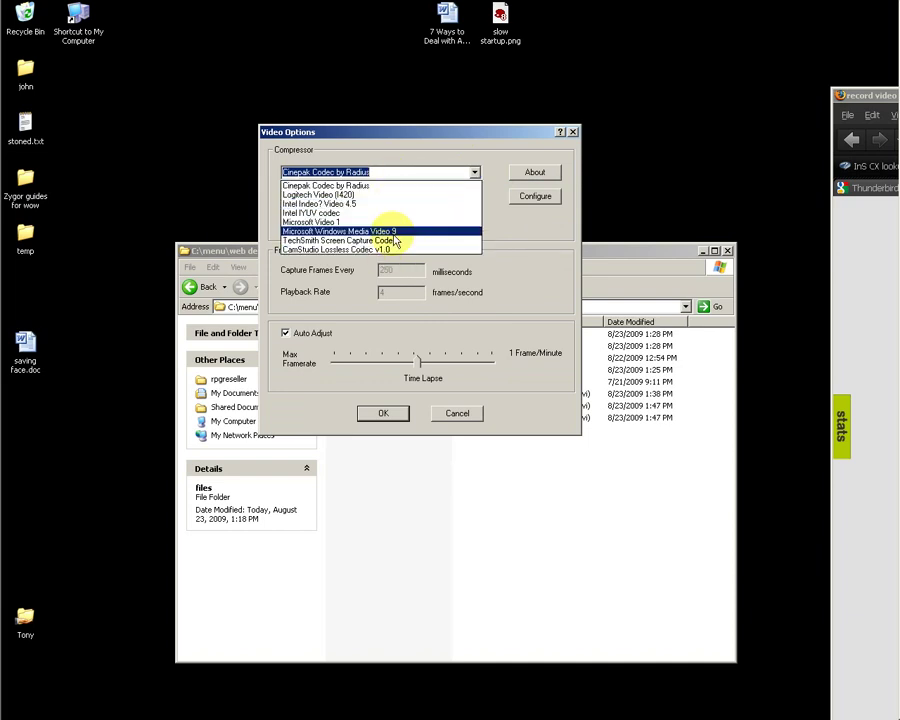
{"action": "left_click", "coordinate": [400, 186]}
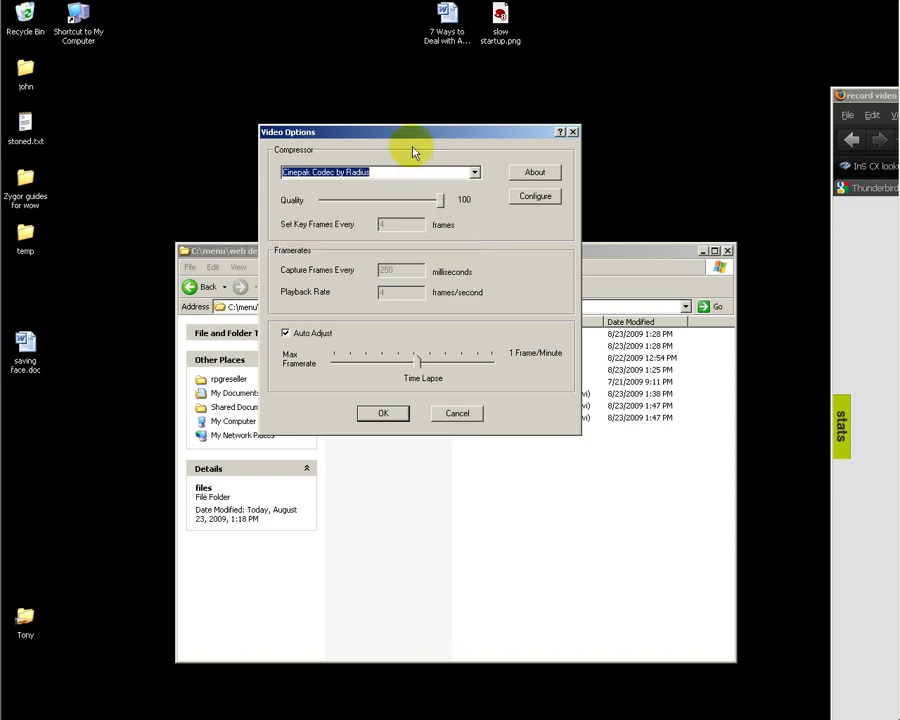
{"action": "left_click", "coordinate": [442, 200]}
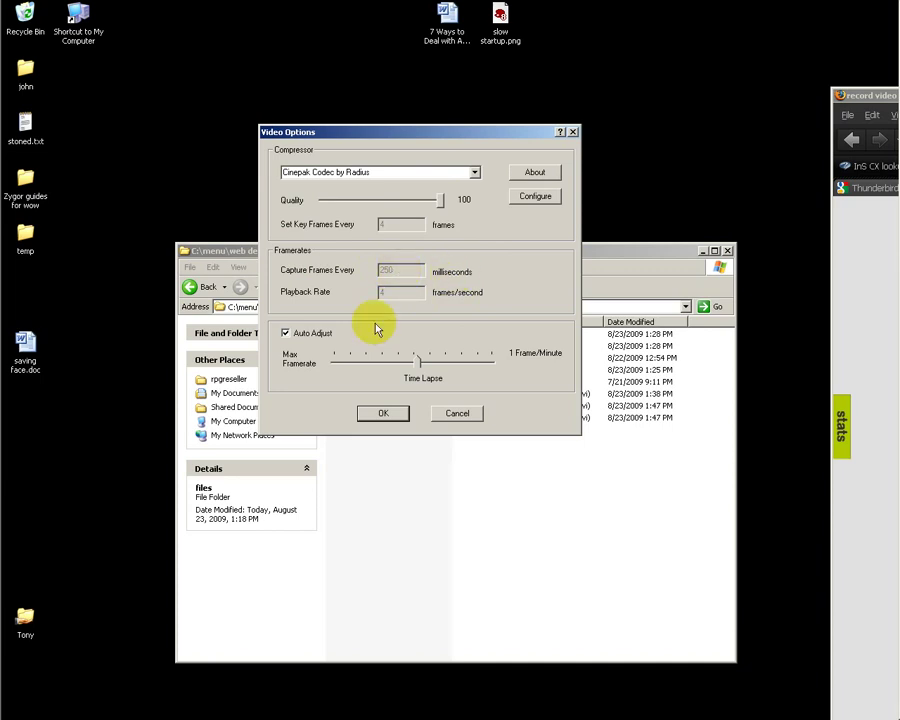
Step: Try a time-lapse capture interval of 16000 milliseconds with Auto Adjust enabled, and discard the video option changes
{"action": "left_click", "coordinate": [293, 333]}
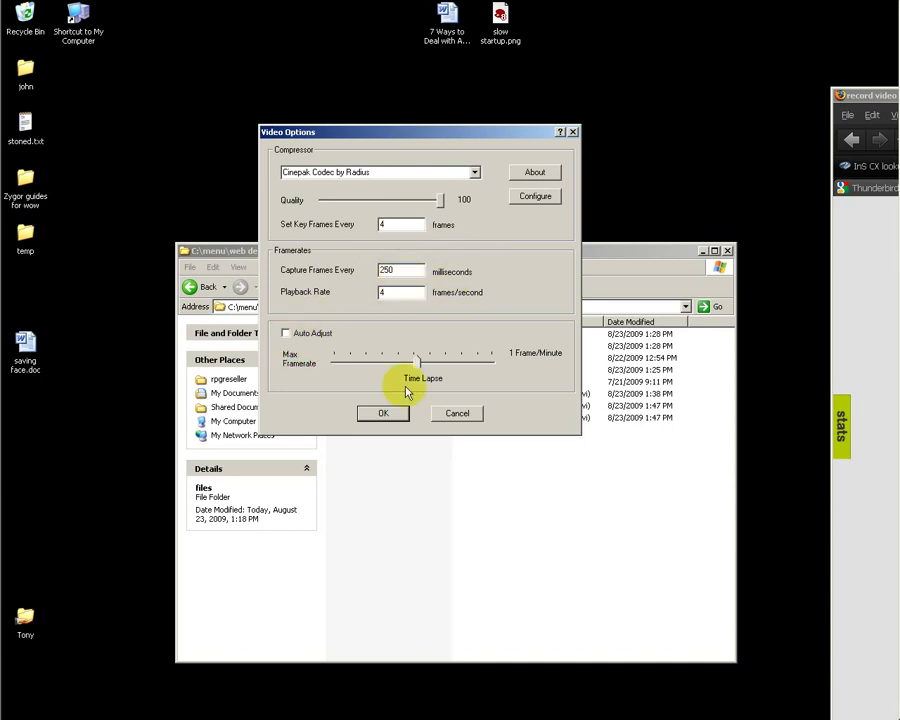
{"action": "left_click", "coordinate": [312, 336]}
{"action": "left_click_drag", "start_coordinate": [413, 358], "coordinate": [447, 364]}
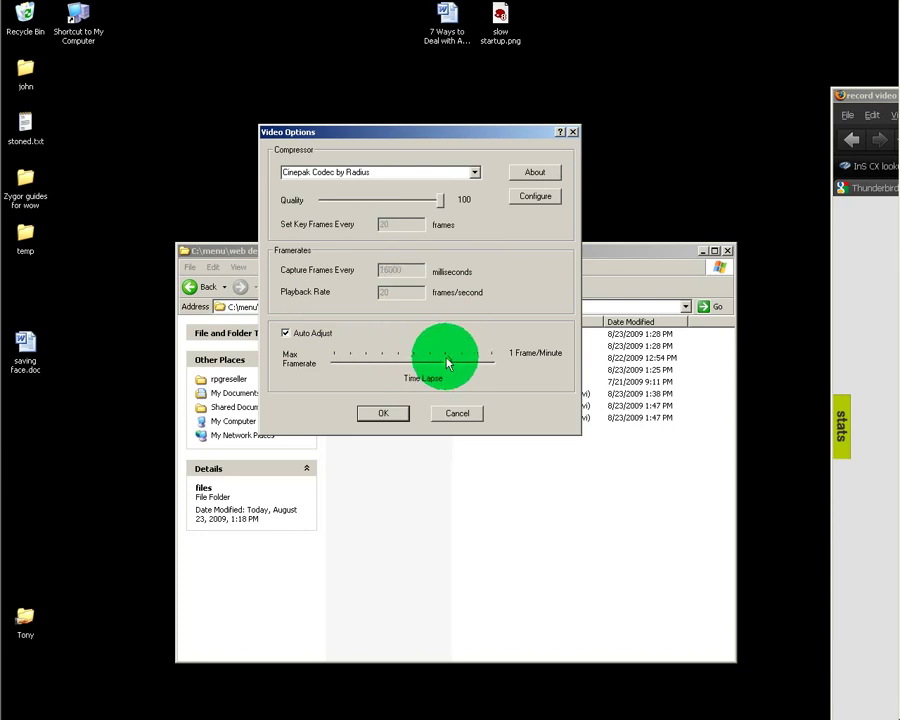
{"action": "left_click", "coordinate": [457, 412]}
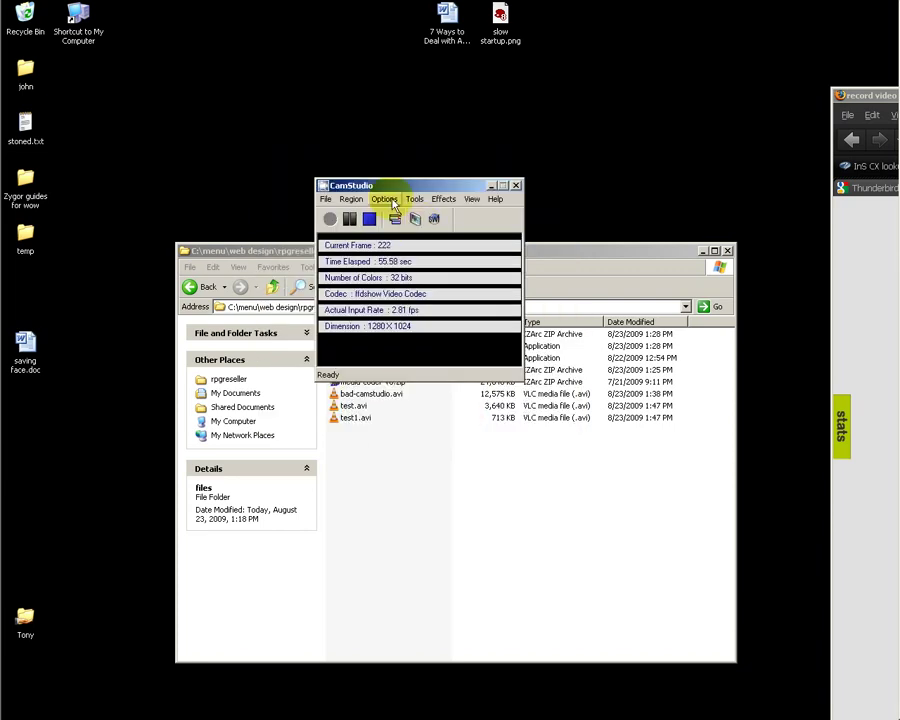
Step: Make the circular cursor highlight slightly larger, keeping the highlight and visual click feedback enabled, and apply the cursor options
{"action": "left_click", "coordinate": [393, 202]}
{"action": "left_click", "coordinate": [398, 227]}
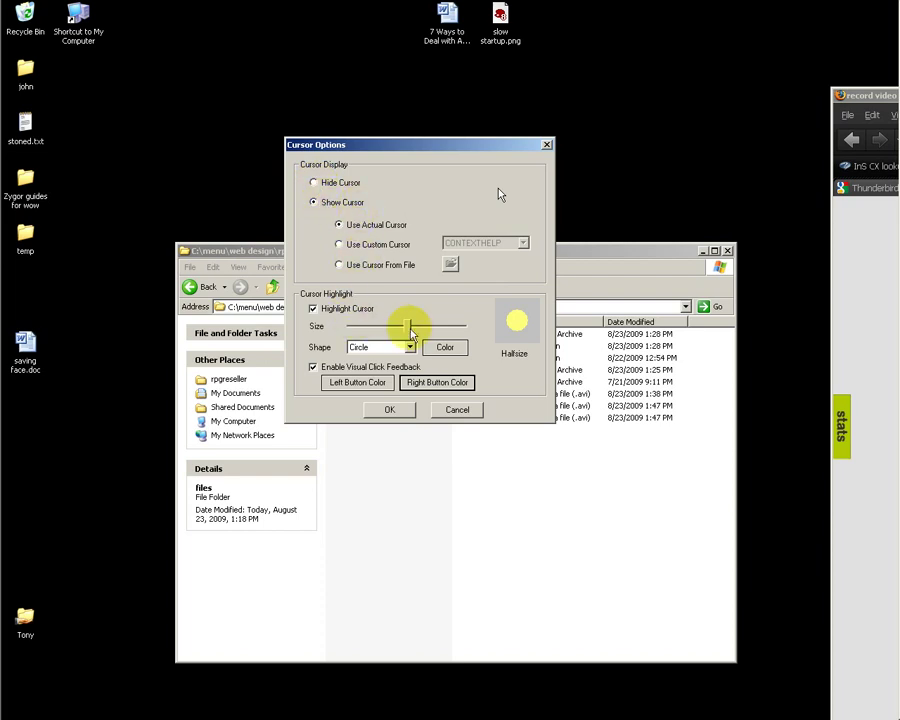
{"action": "mouse_move", "coordinate": [410, 330]}
{"action": "left_mouse_down"}
{"action": "mouse_move", "coordinate": [454, 326]}
{"action": "mouse_move", "coordinate": [416, 330]}
{"action": "left_mouse_up"}
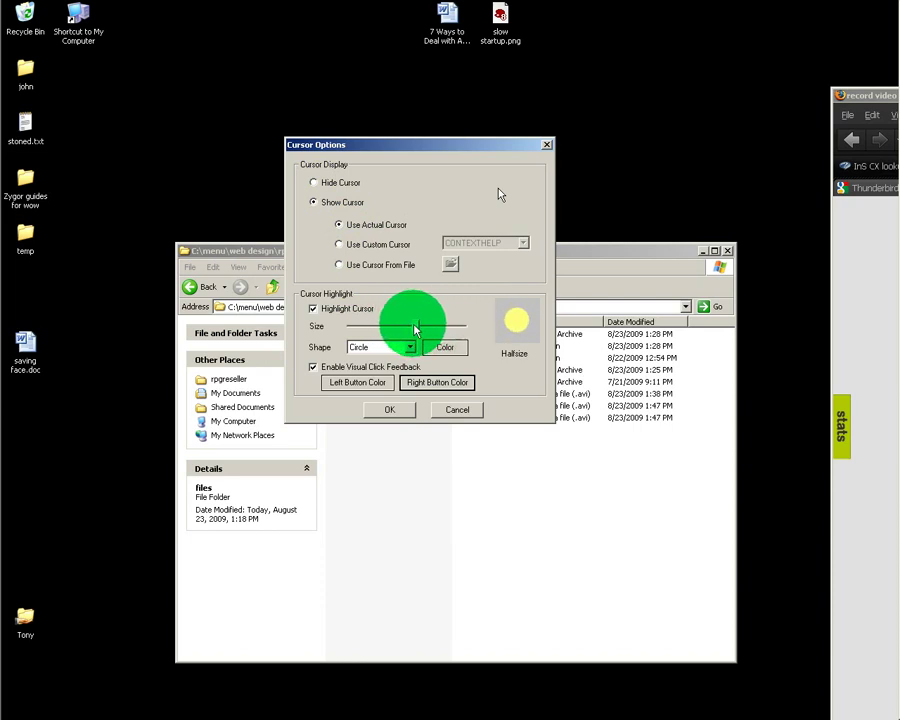
{"action": "left_click", "coordinate": [340, 309]}
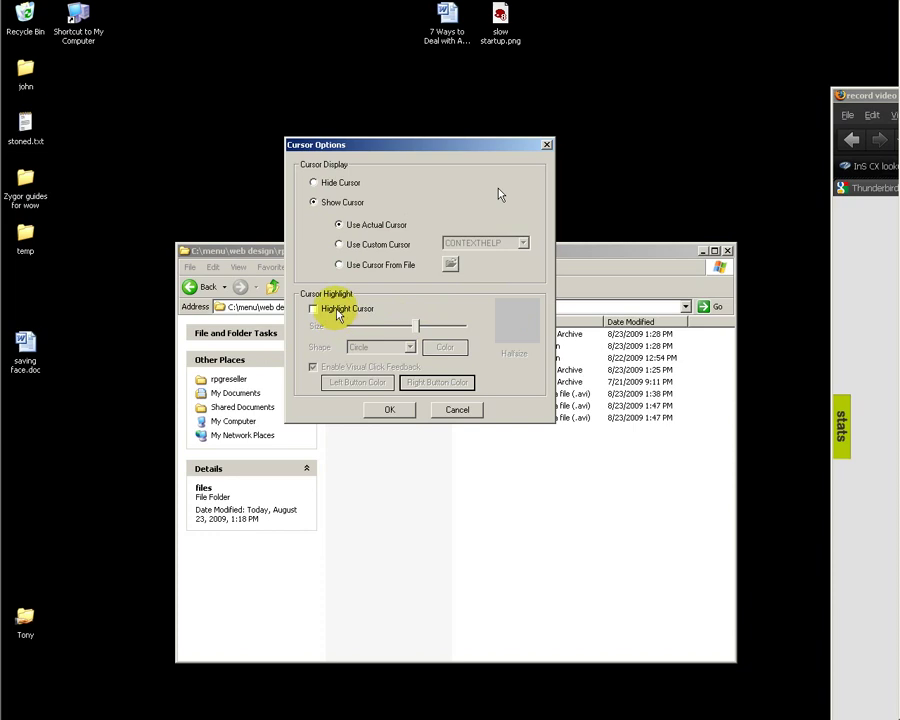
{"action": "left_click", "coordinate": [338, 312]}
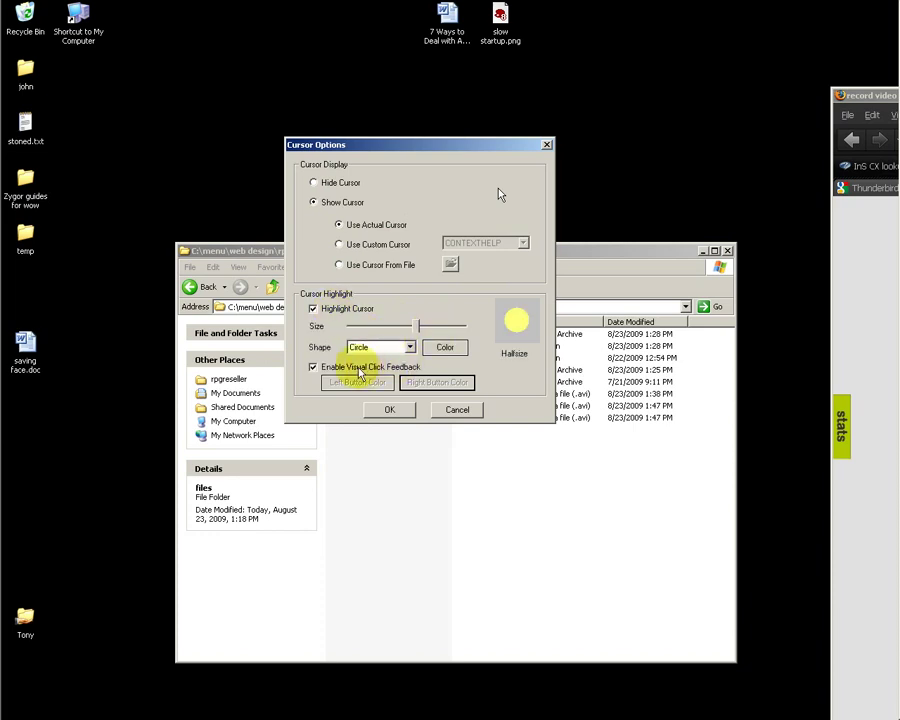
{"action": "left_click", "coordinate": [354, 369]}
{"action": "left_click", "coordinate": [352, 369]}
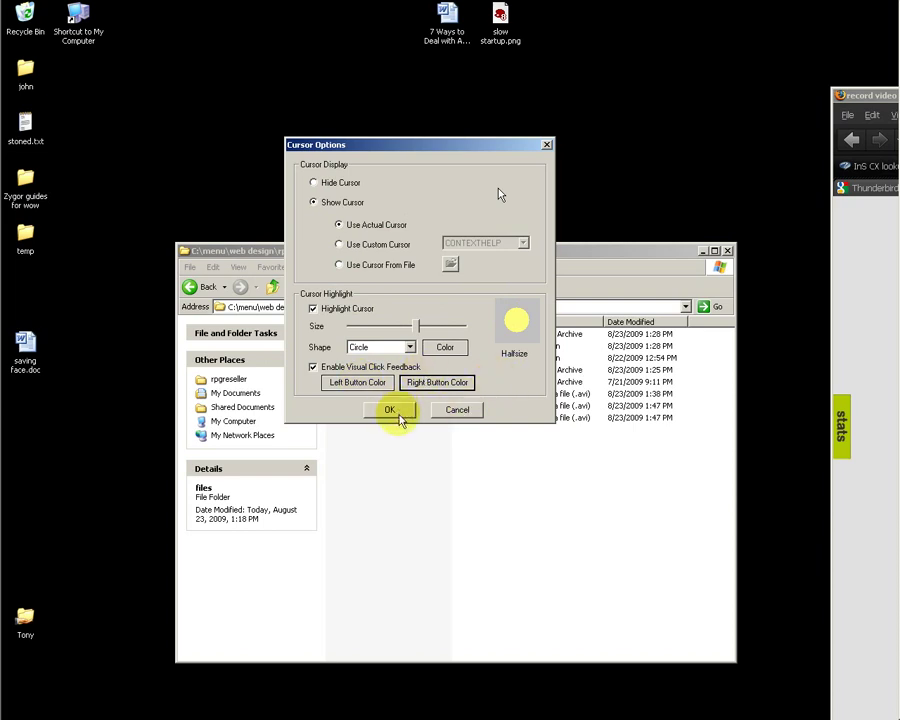
{"action": "left_click", "coordinate": [392, 411]}
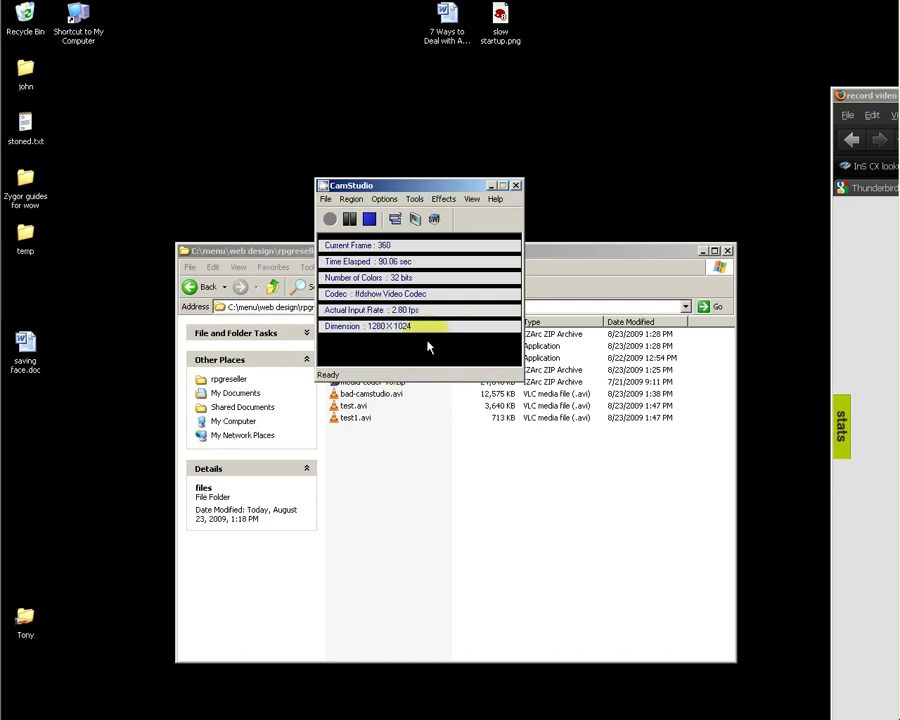
{"action": "left_click", "coordinate": [392, 345]}
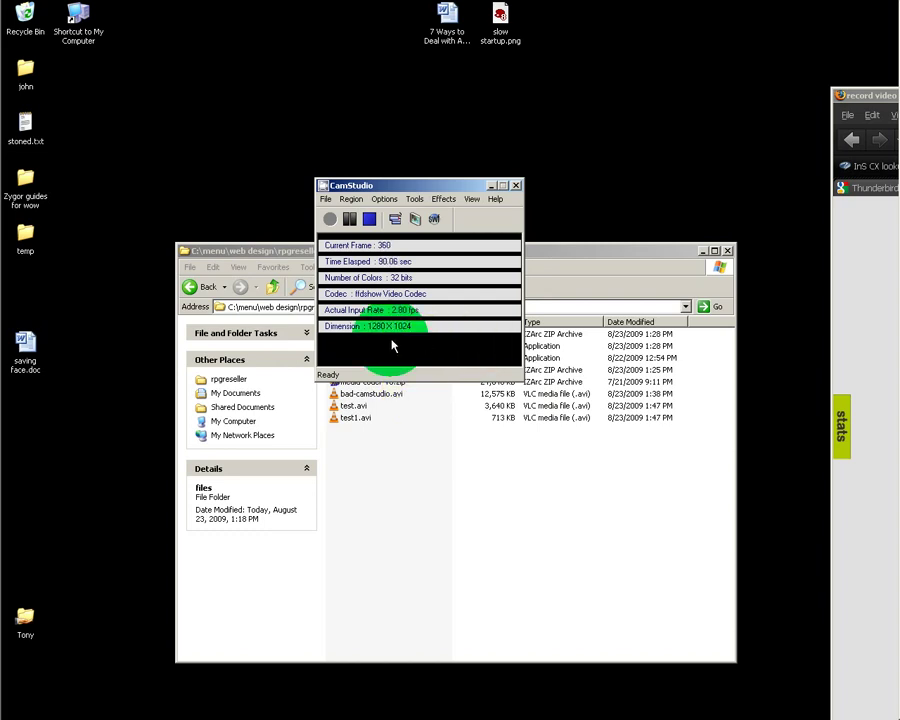
Step: Open the audio options for the microphone and examine the available recording formats
{"action": "left_click", "coordinate": [386, 200]}
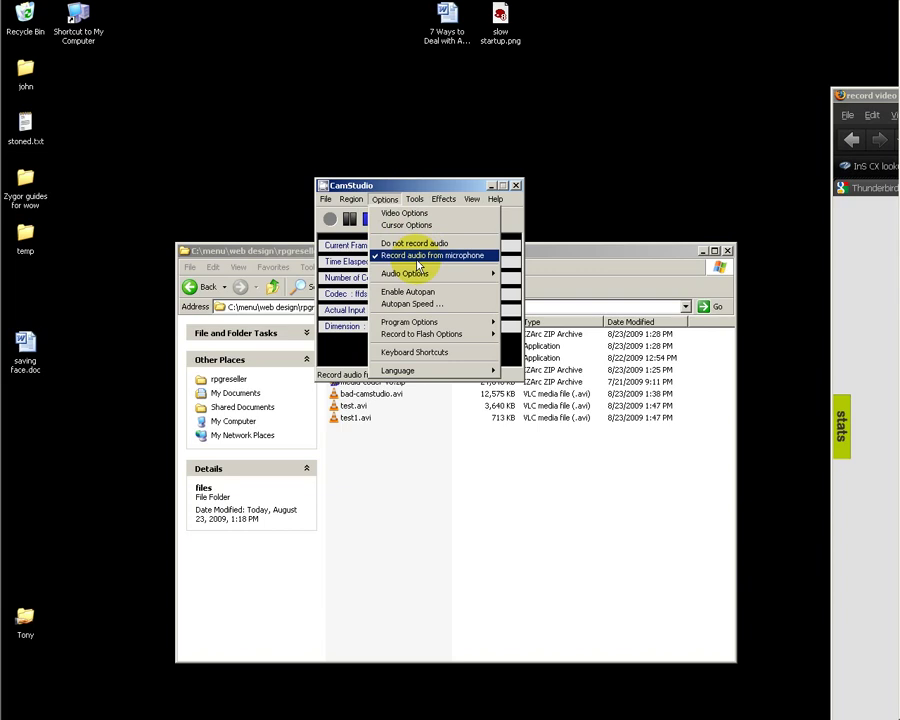
{"action": "mouse_move", "coordinate": [450, 273]}
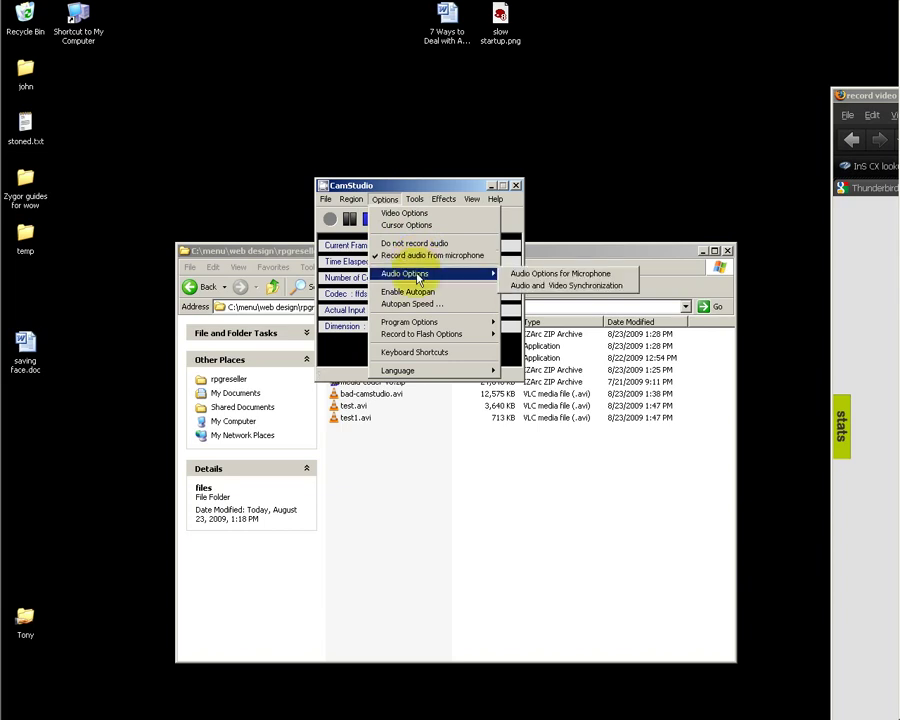
{"action": "left_click", "coordinate": [563, 275]}
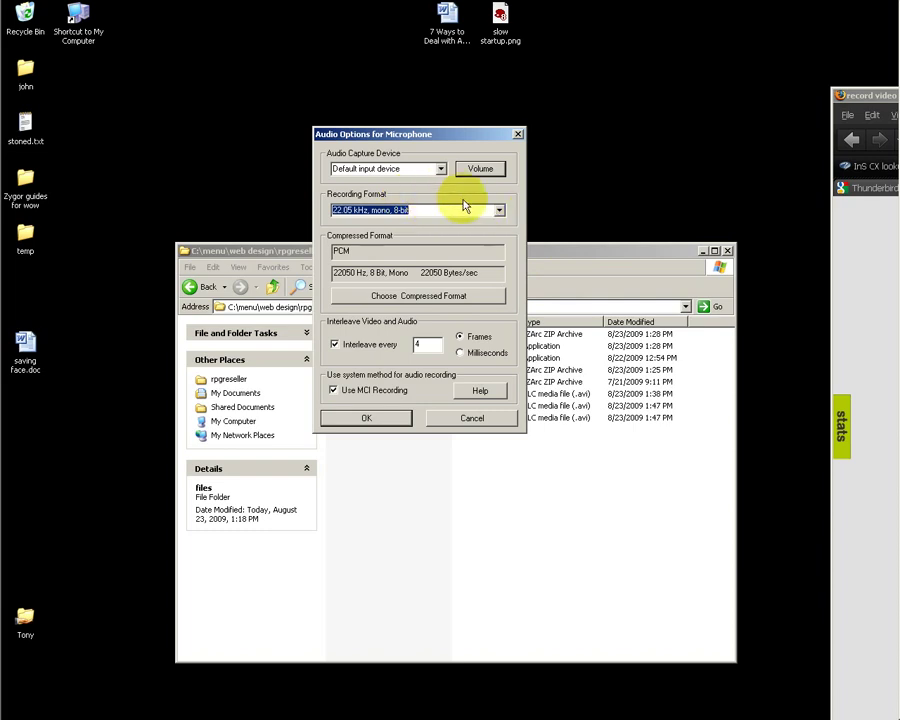
{"action": "left_click", "coordinate": [499, 213]}
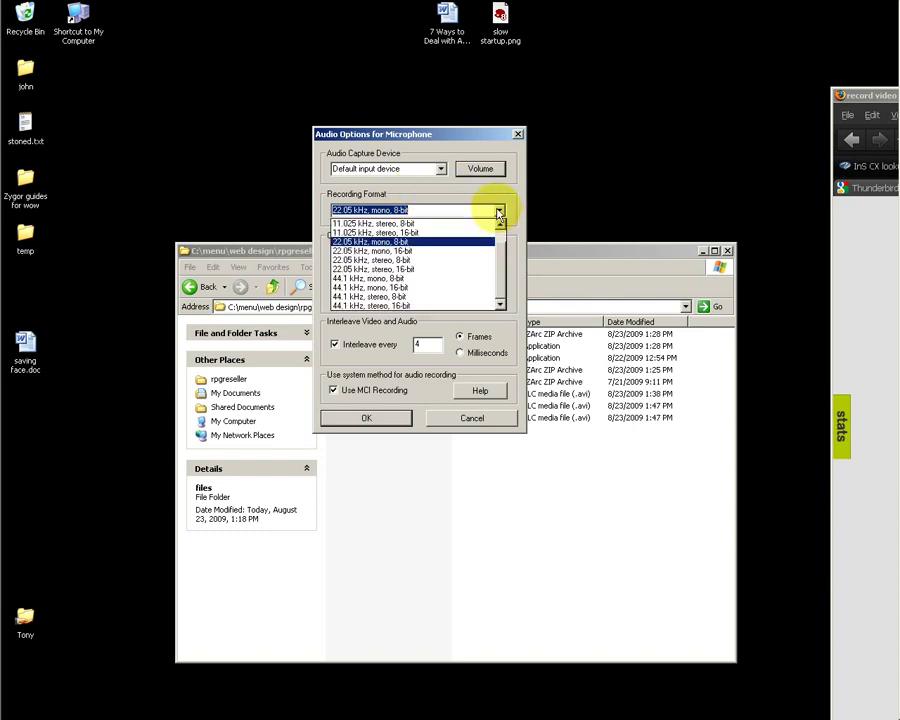
{"action": "left_click", "coordinate": [499, 211]}
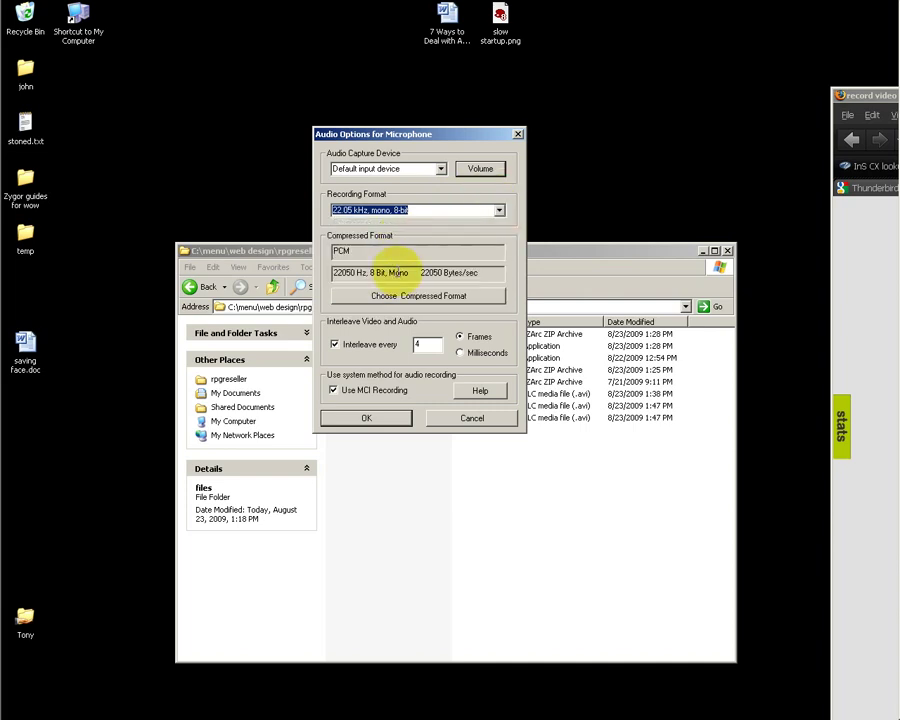
{"action": "left_click", "coordinate": [499, 212]}
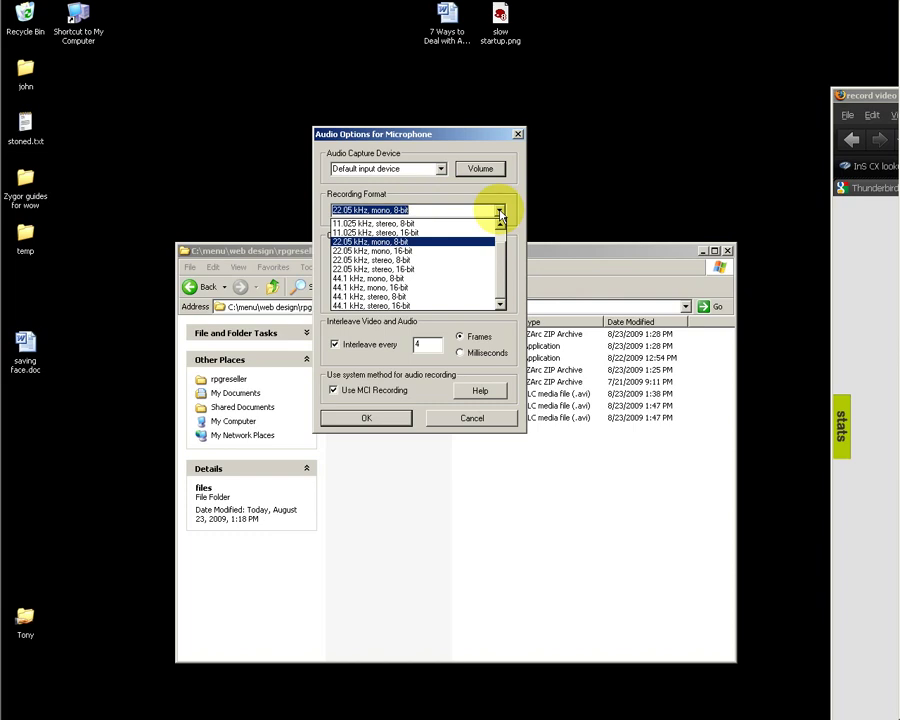
{"action": "left_click", "coordinate": [499, 212]}
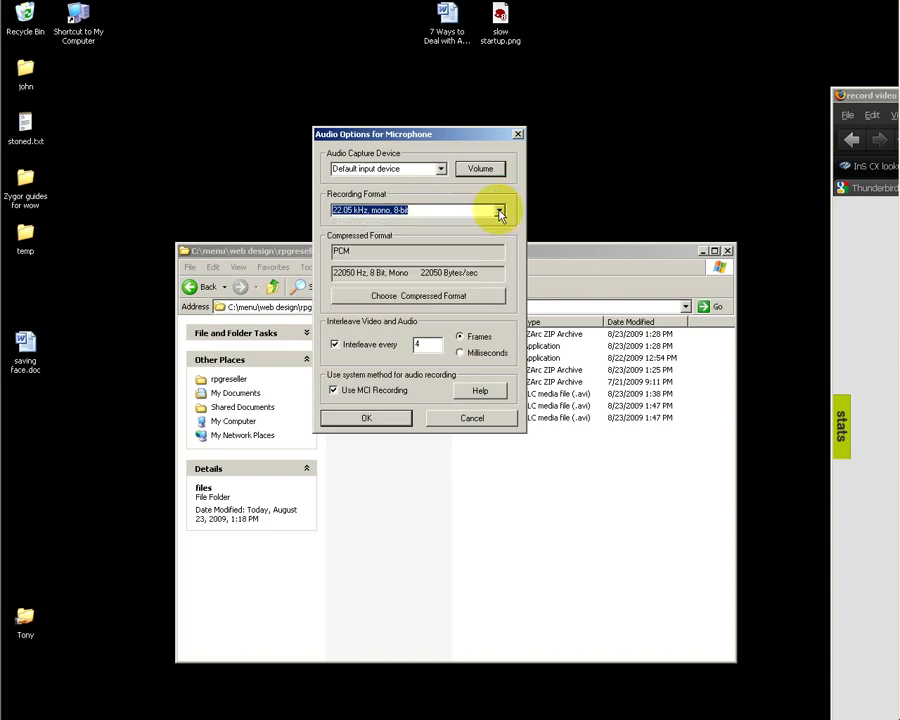
Step: Examine the compressed audio format details and the interleave interval for video and audio
{"action": "double_click", "coordinate": [343, 252]}
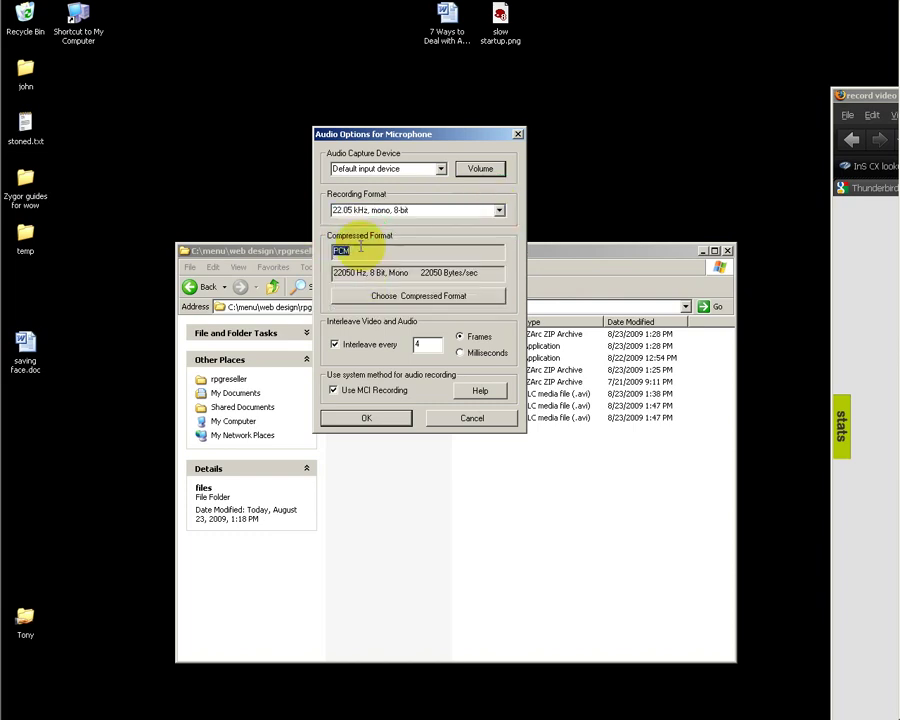
{"action": "left_click_drag", "start_coordinate": [348, 276], "coordinate": [488, 272]}
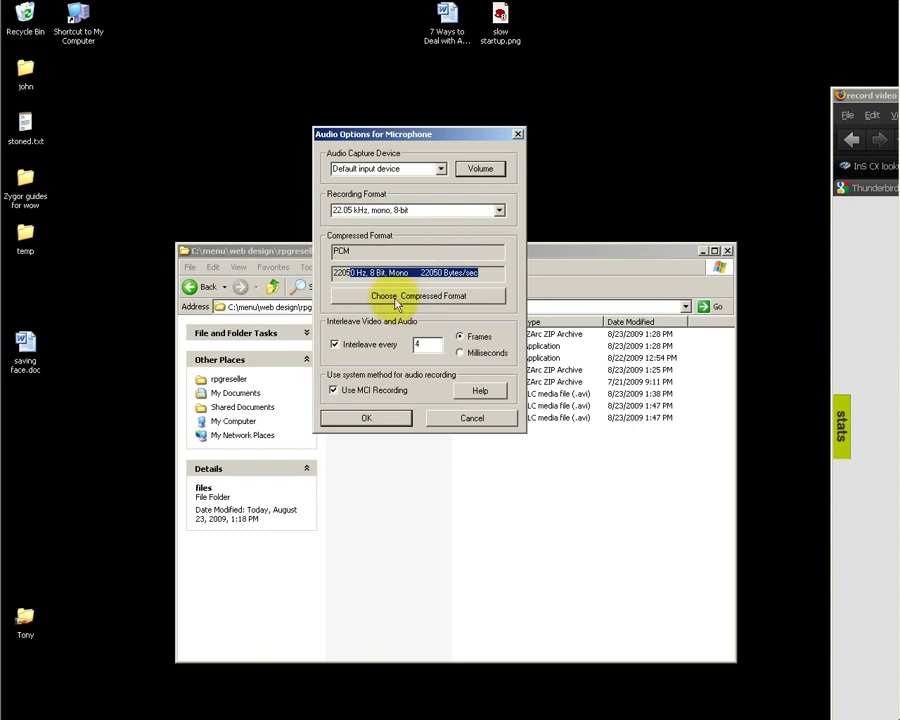
{"action": "double_click", "coordinate": [417, 344]}
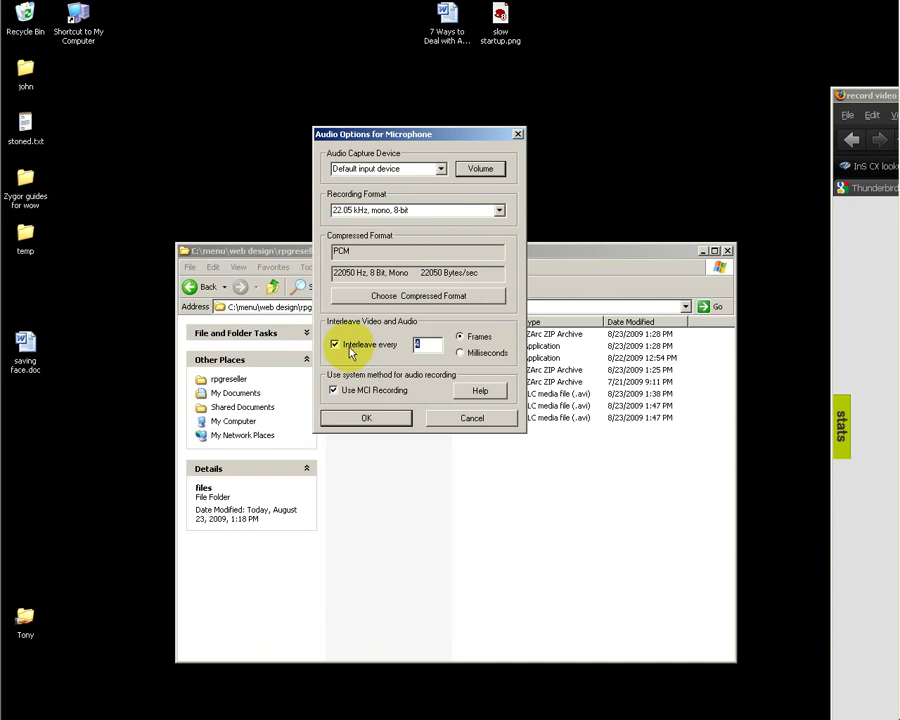
{"action": "double_click", "coordinate": [428, 346]}
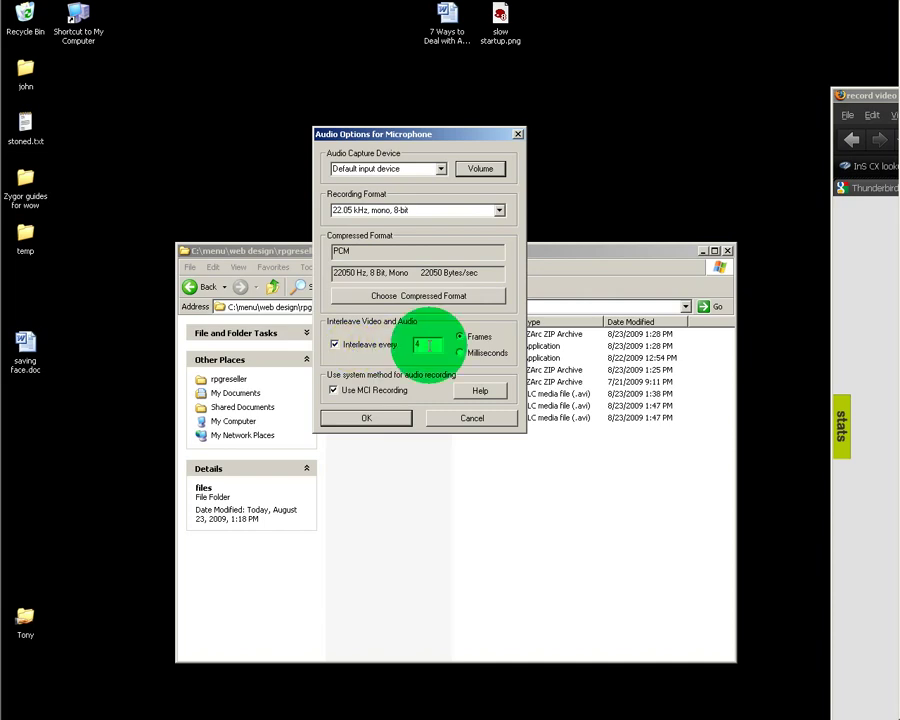
{"action": "left_click", "coordinate": [428, 344]}
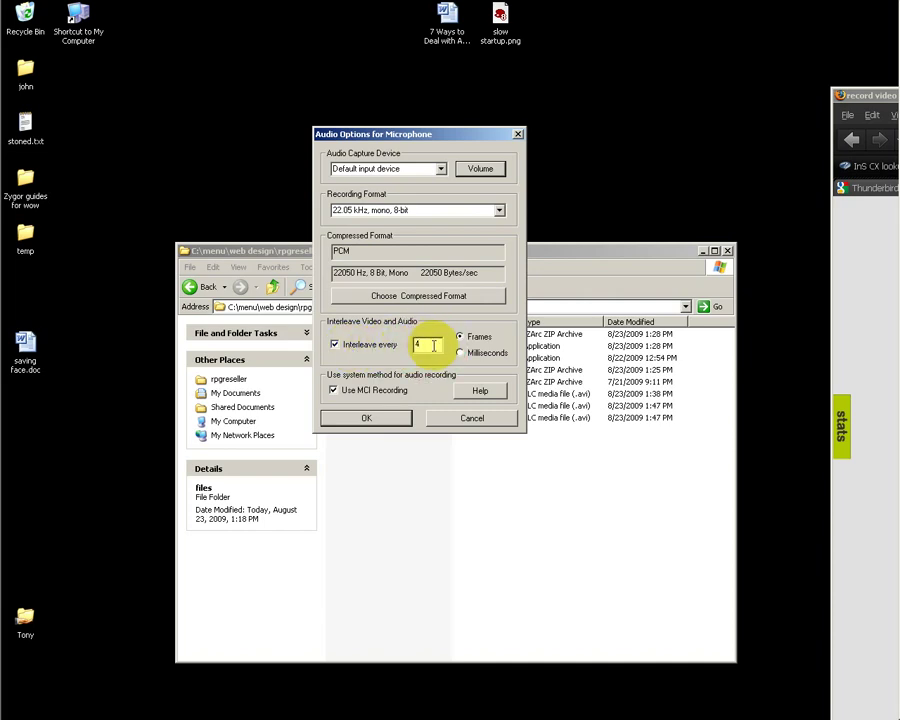
{"action": "double_click", "coordinate": [428, 344]}
{"action": "left_click", "coordinate": [428, 344]}
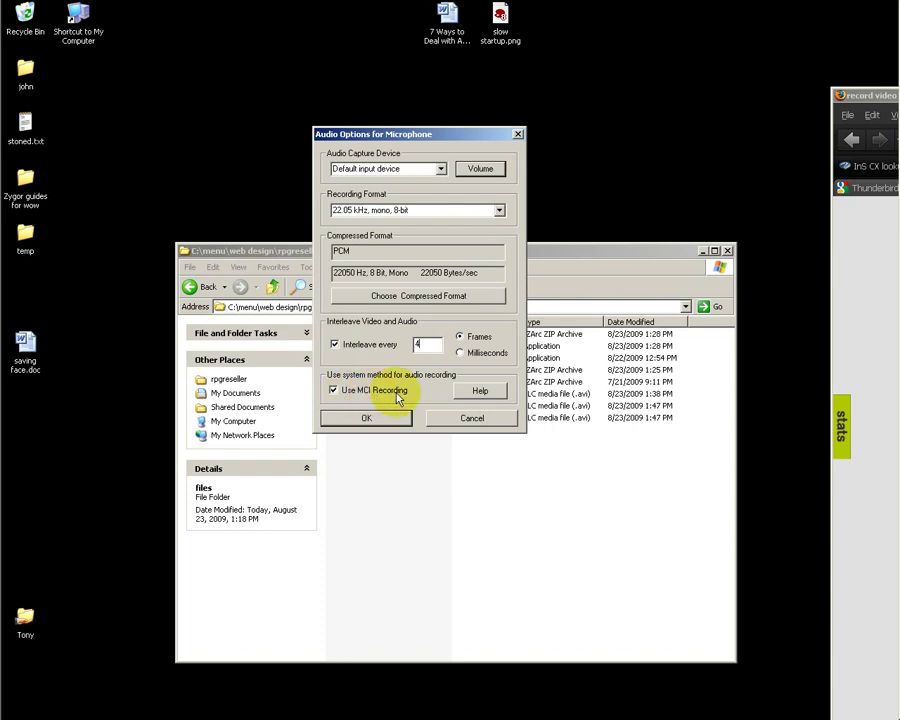
Step: Examine the available audio compression formats and leave the format selection without changing it
{"action": "left_click", "coordinate": [428, 300]}
{"action": "left_click", "coordinate": [525, 281]}
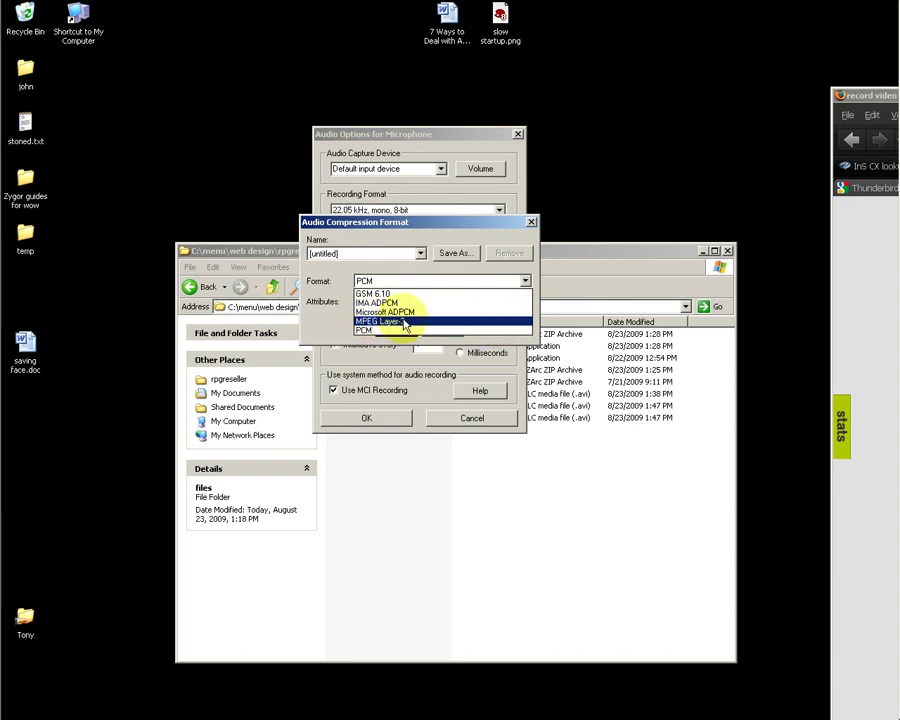
{"action": "left_click", "coordinate": [403, 232]}
{"action": "left_click", "coordinate": [450, 322]}
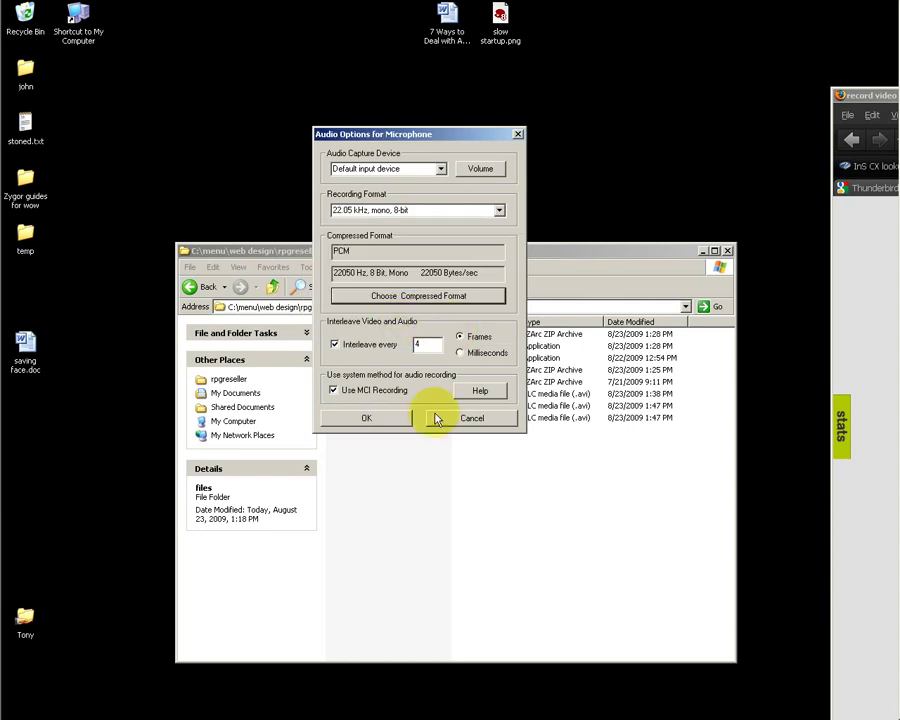
Step: Check the microphone and line-in recording volume levels, and close the microphone audio options without saving
{"action": "left_click", "coordinate": [490, 172]}
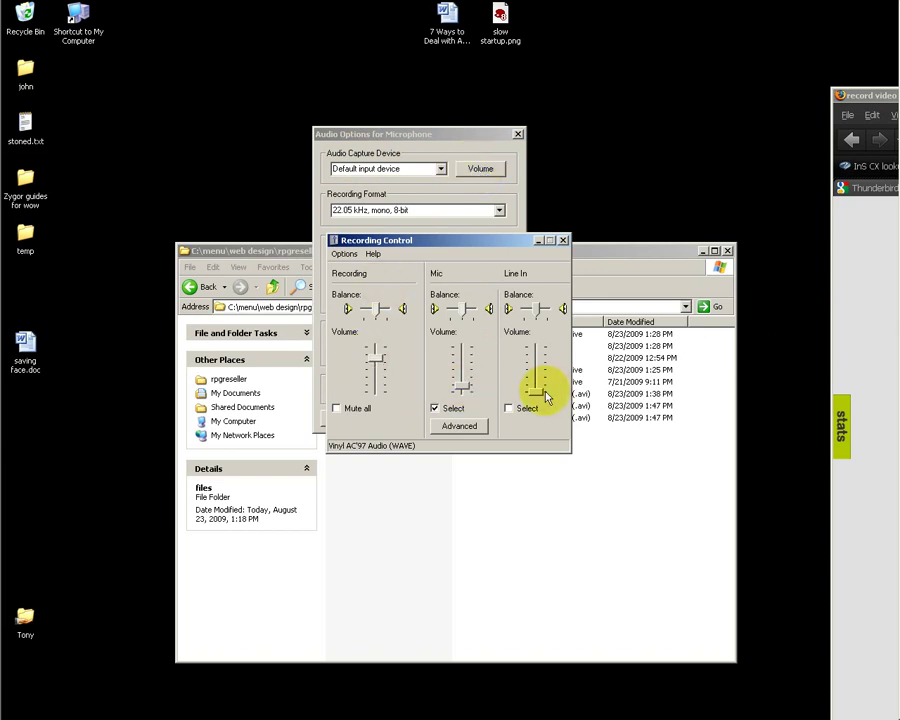
{"action": "left_click", "coordinate": [564, 242]}
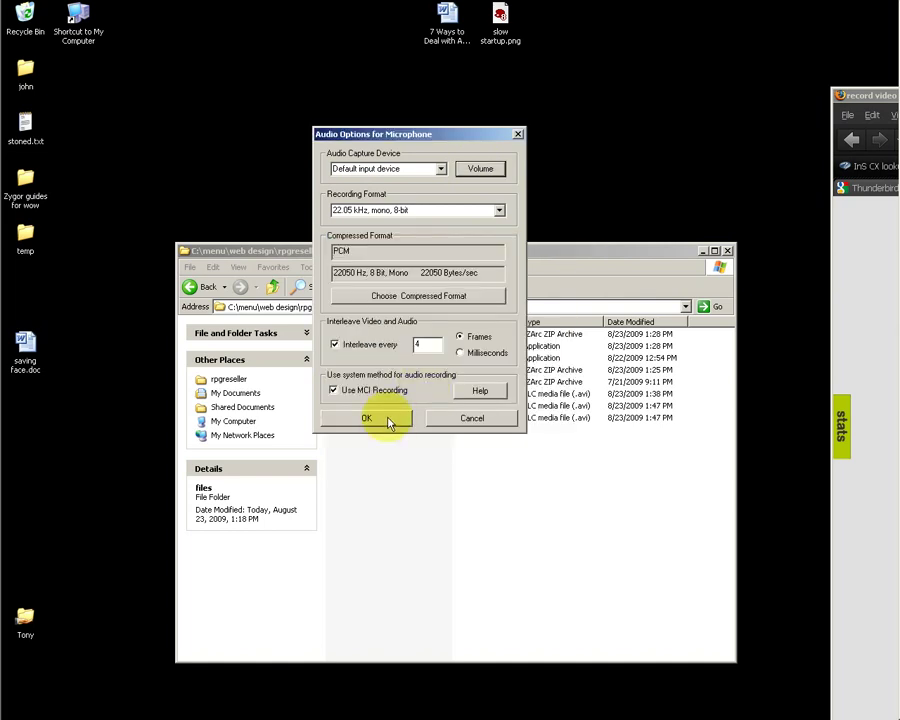
{"action": "left_click", "coordinate": [478, 420]}
Step: Set the program options so that the AVI file is not played when recording stops
{"action": "left_click", "coordinate": [383, 200]}
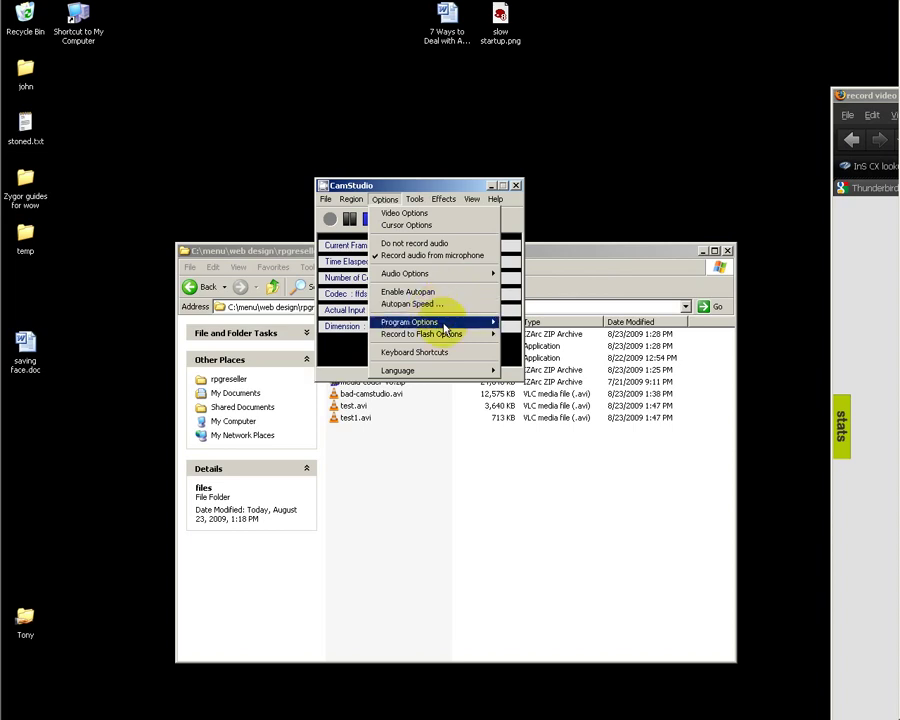
{"action": "mouse_move", "coordinate": [440, 326]}
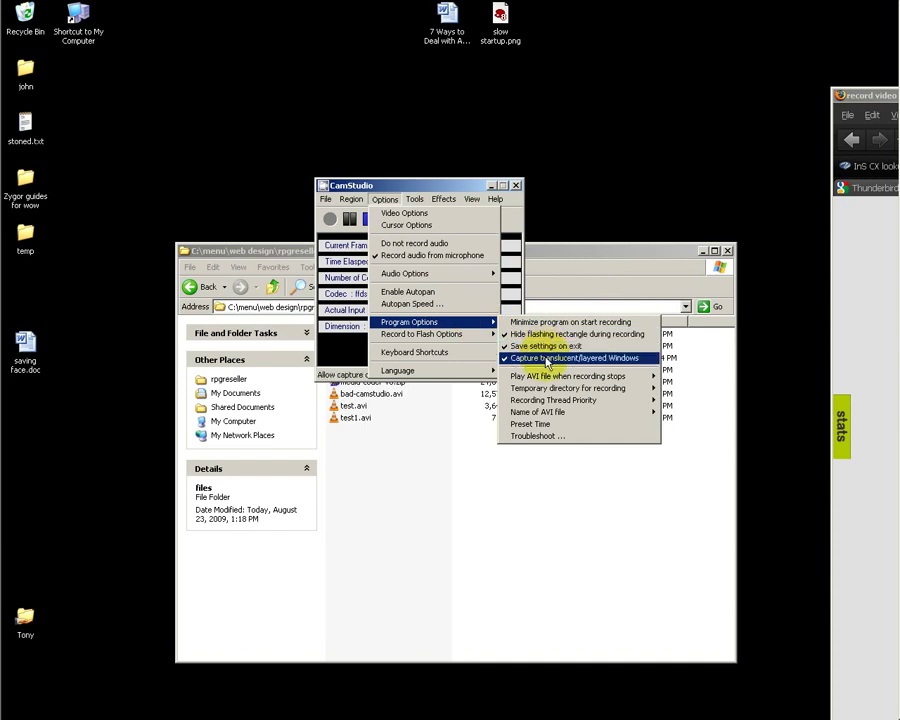
{"action": "mouse_move", "coordinate": [581, 383]}
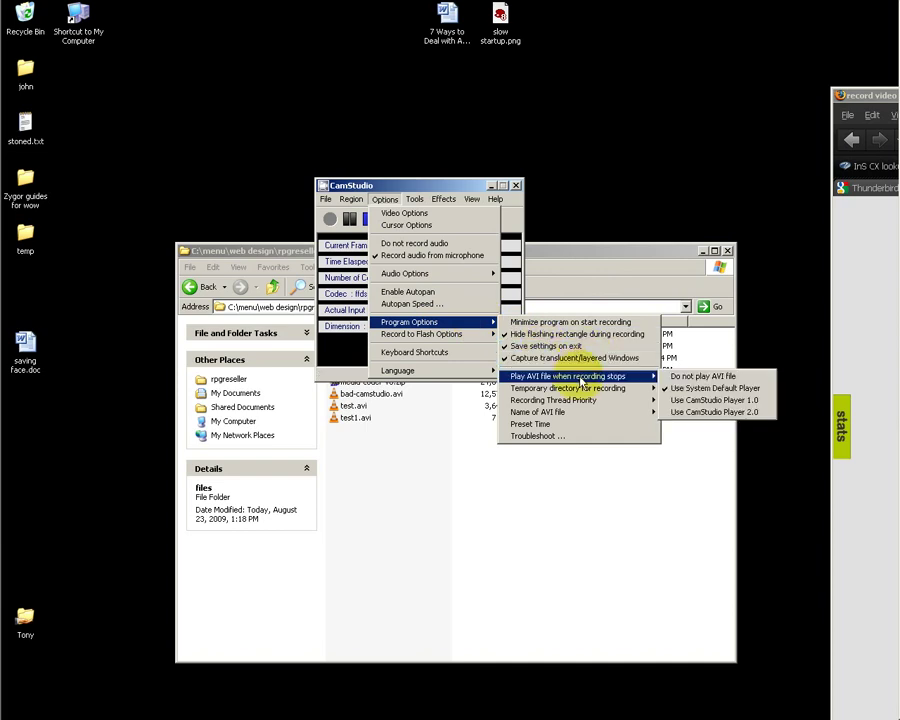
{"action": "left_click", "coordinate": [688, 376]}
Step: Examine the recording thread priority, AVI file naming and record-to-Flash options, and try the toggle between Flash and AVI recording
{"action": "left_click", "coordinate": [388, 198]}
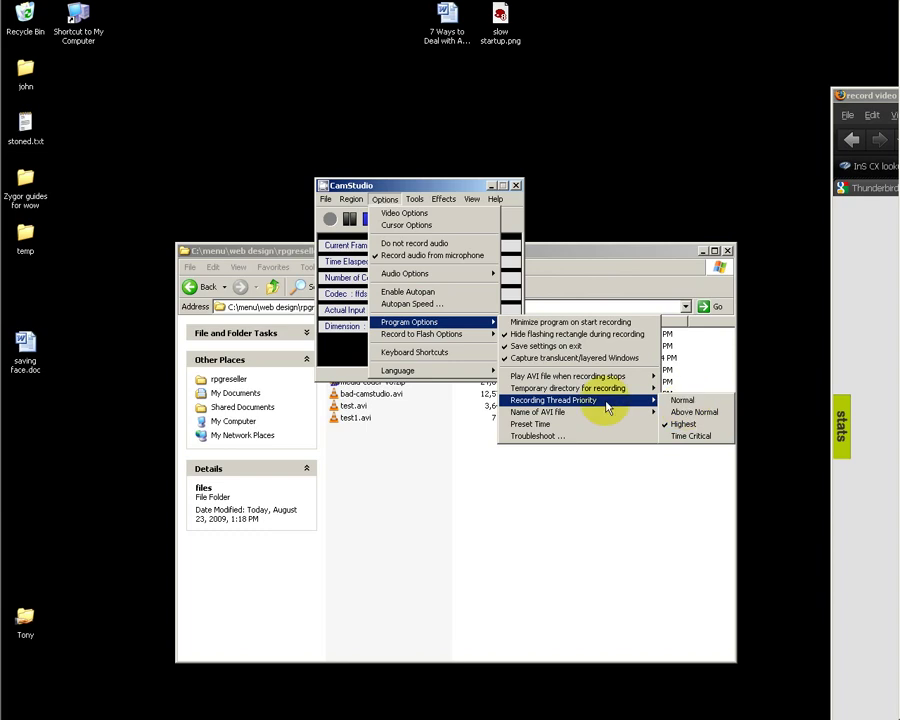
{"action": "mouse_move", "coordinate": [588, 416]}
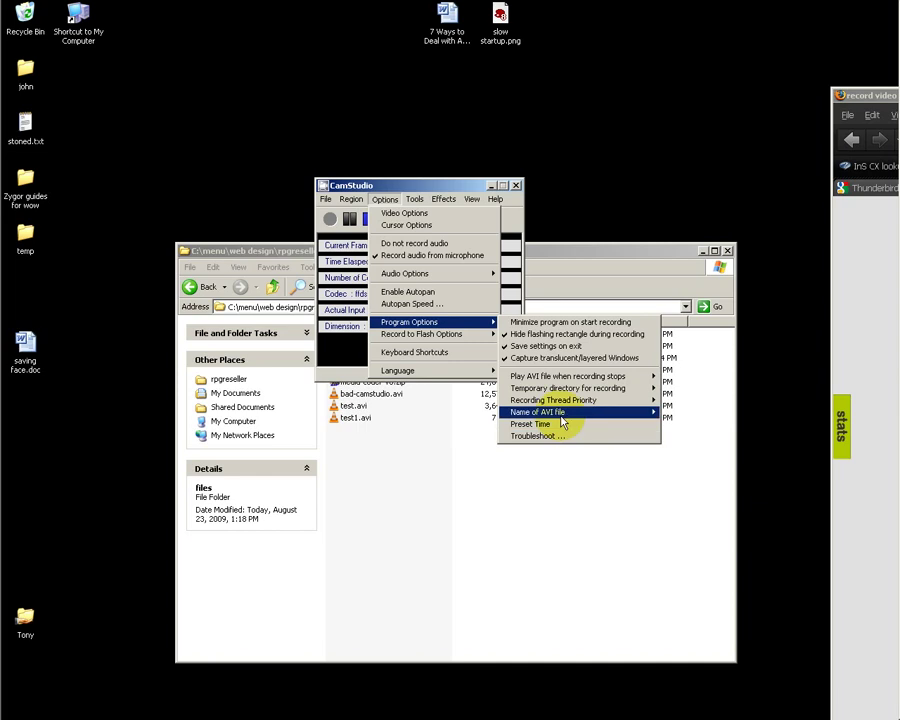
{"action": "mouse_move", "coordinate": [450, 344]}
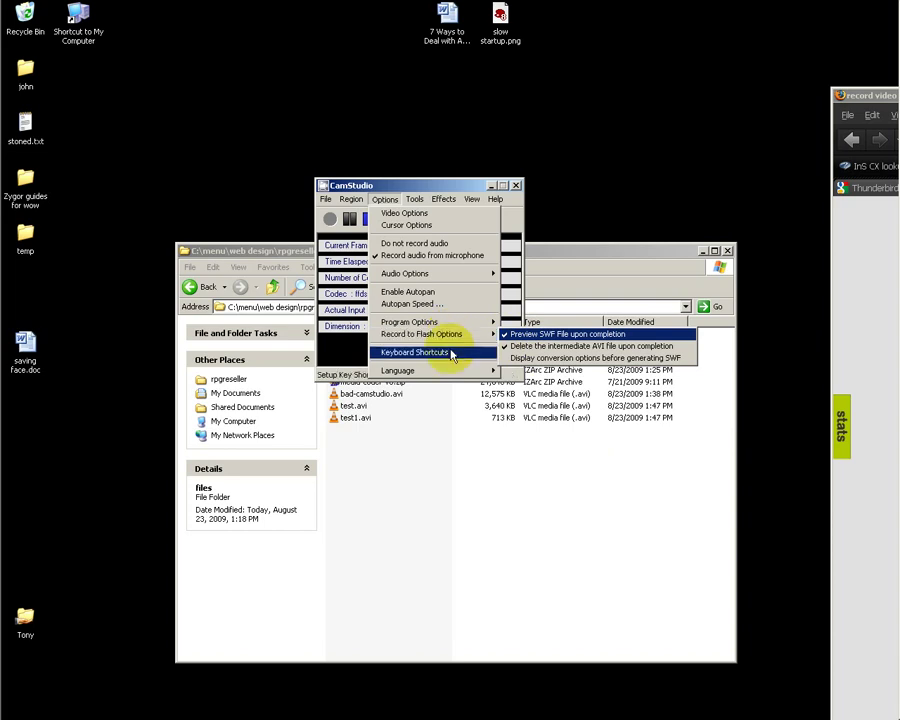
{"action": "left_click", "coordinate": [352, 344]}
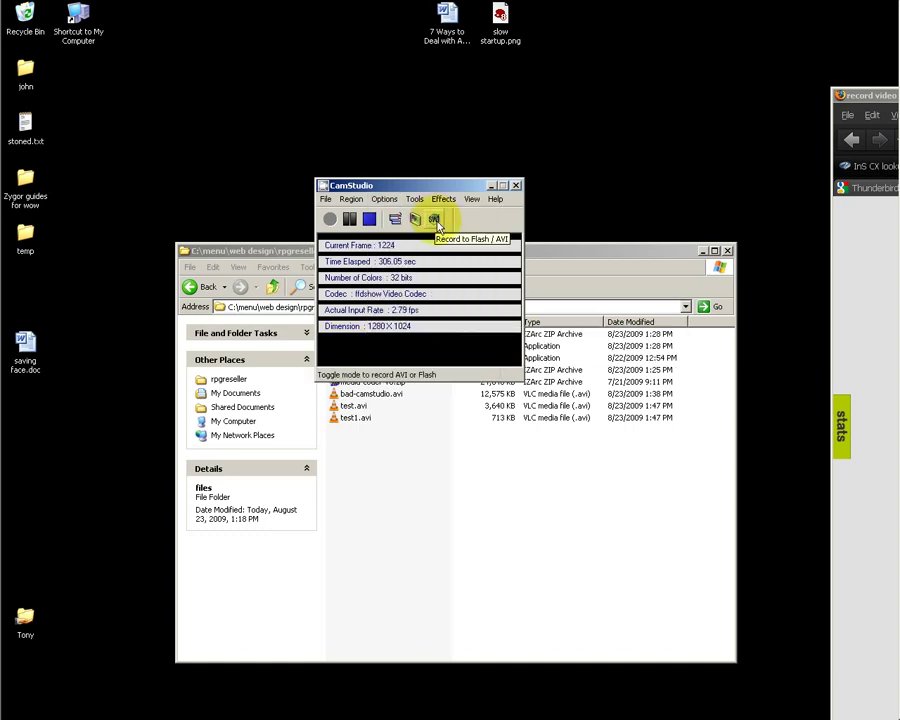
{"action": "left_click", "coordinate": [434, 220]}
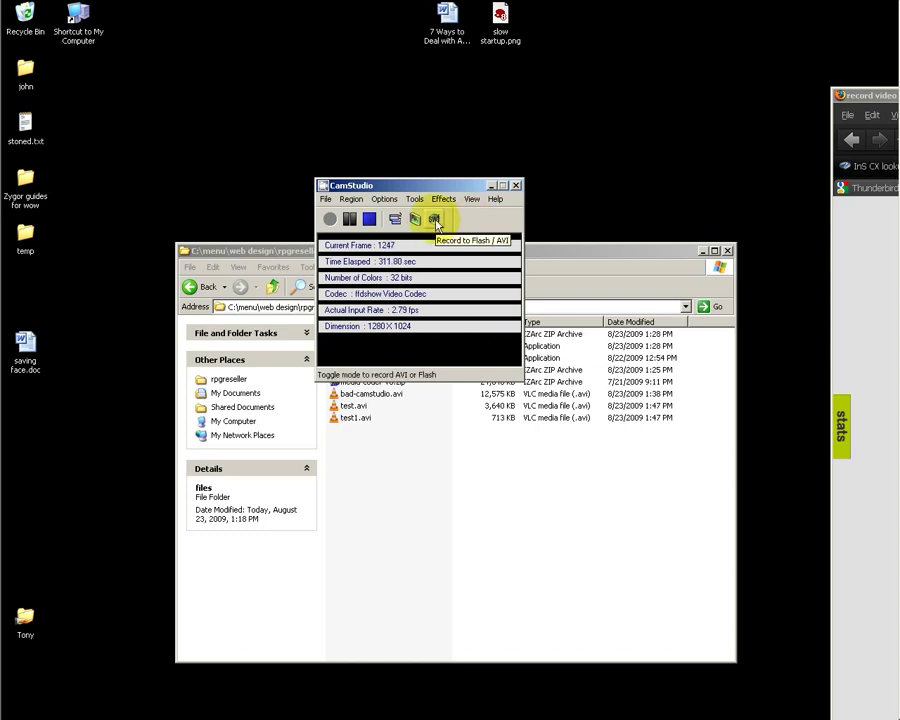
Step: Check the language choices and the keyboard shortcuts for recording and layouts, and leave the shortcuts without saving
{"action": "left_click", "coordinate": [386, 200]}
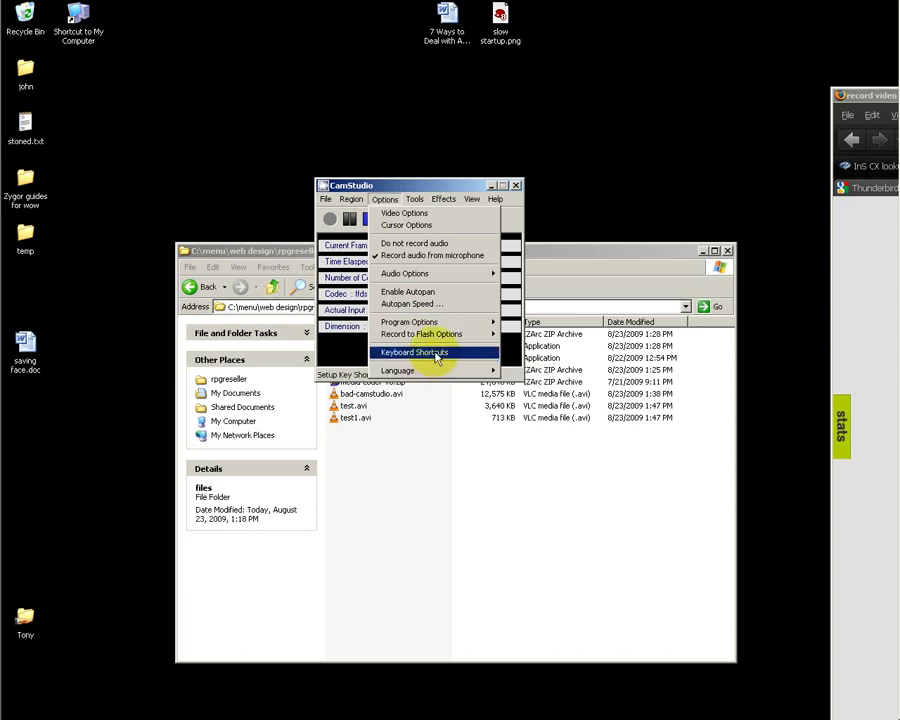
{"action": "mouse_move", "coordinate": [470, 370]}
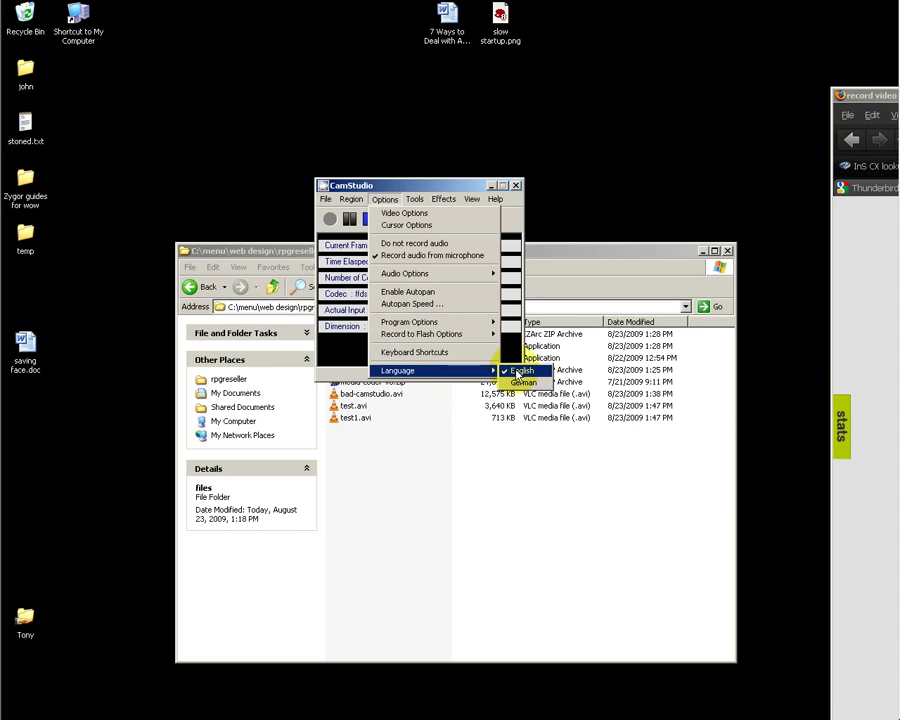
{"action": "left_click", "coordinate": [390, 352]}
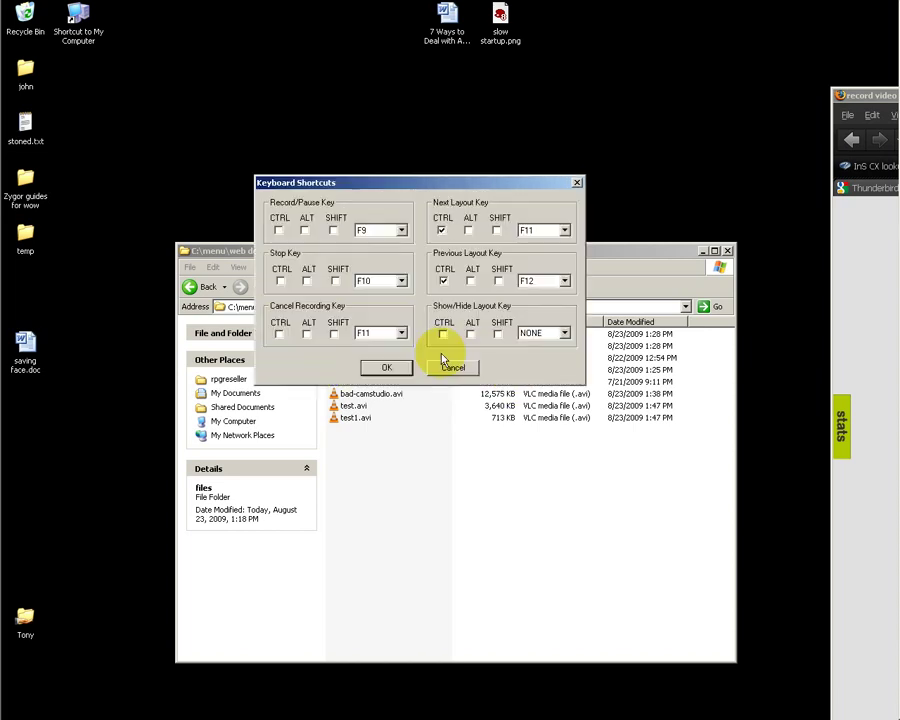
{"action": "left_click_drag", "start_coordinate": [437, 181], "coordinate": [528, 362]}
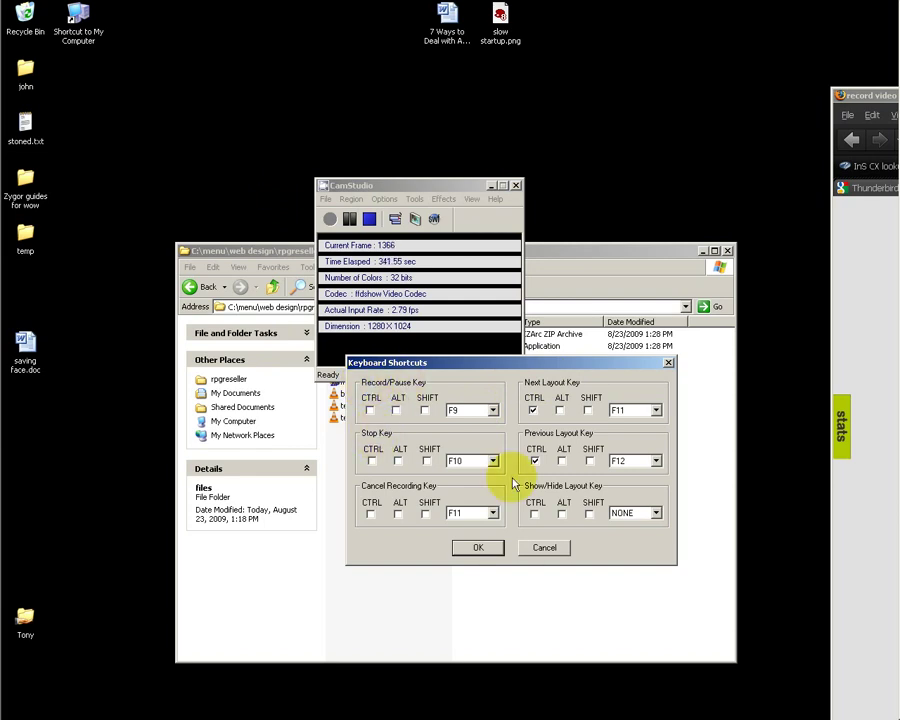
{"action": "left_click", "coordinate": [544, 549]}
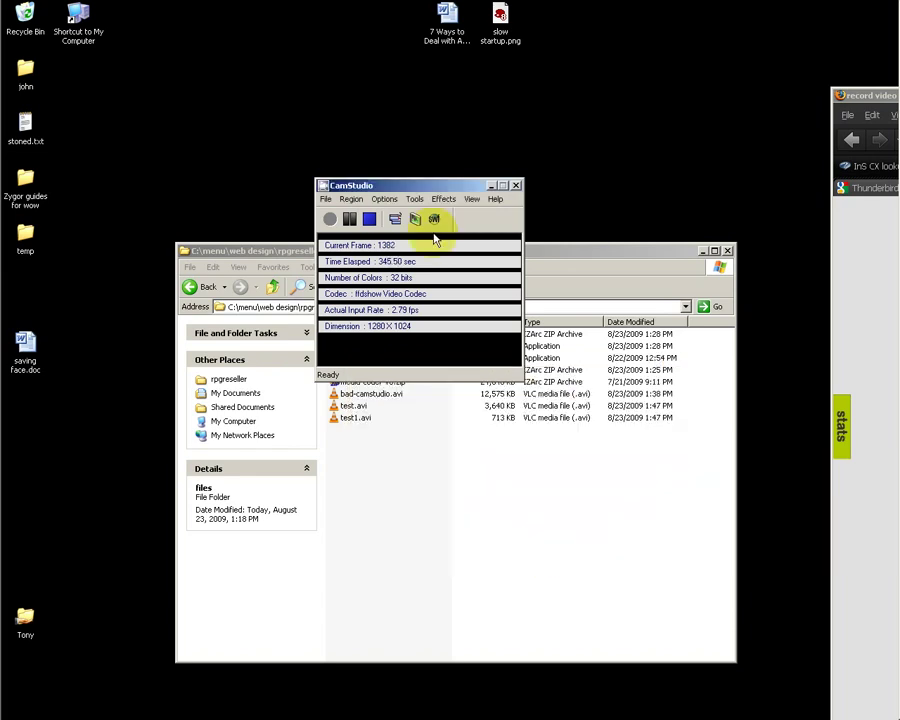
Step: Look over the annotation and SWF conversion tools, the view modes and the file commands
{"action": "left_click", "coordinate": [384, 199]}
{"action": "mouse_move", "coordinate": [417, 201]}
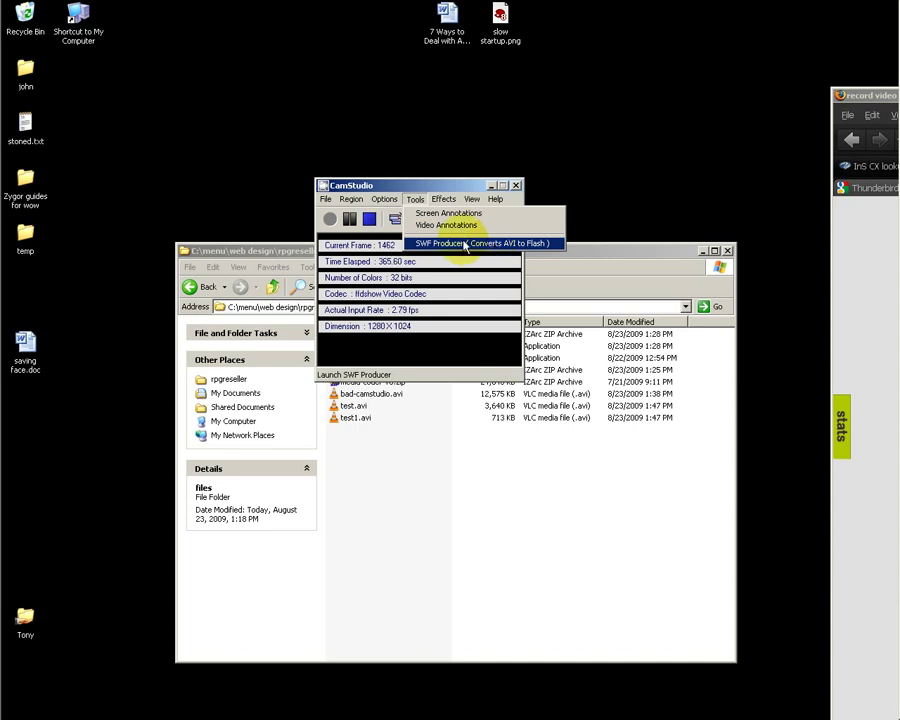
{"action": "mouse_move", "coordinate": [462, 214]}
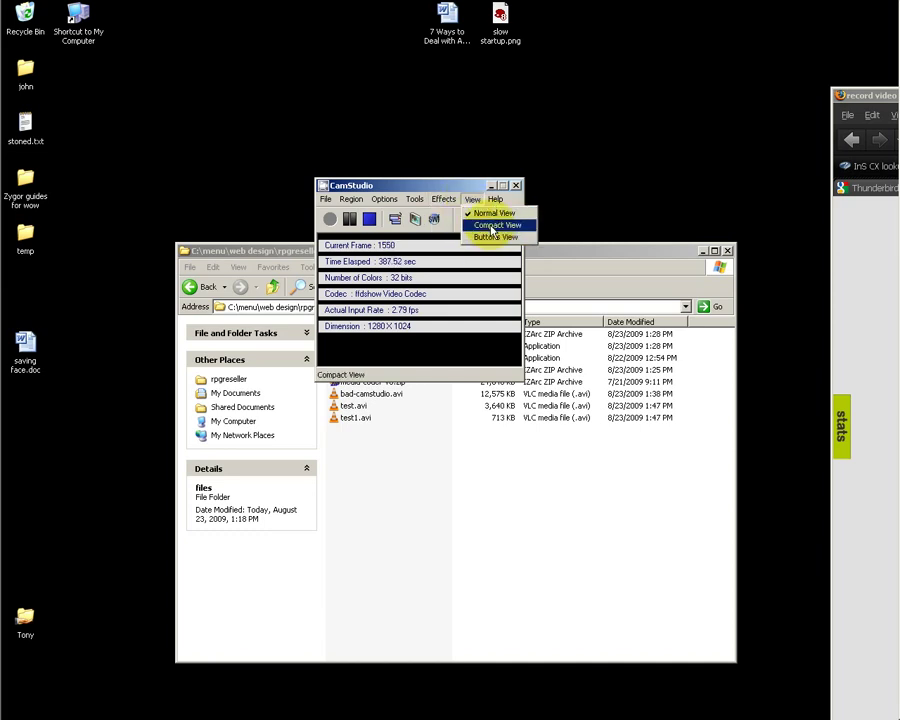
{"action": "mouse_move", "coordinate": [499, 198]}
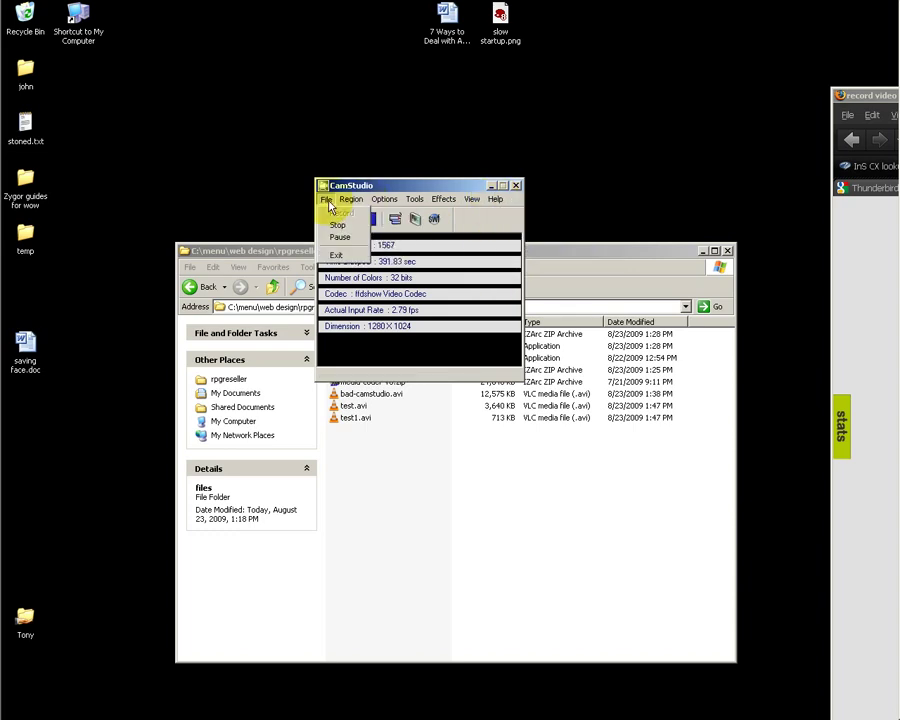
{"action": "left_click", "coordinate": [328, 200]}
Step: Open the video options and choose Microsoft Video 1 as the compressor
{"action": "left_click_drag", "start_coordinate": [441, 190], "coordinate": [430, 155]}
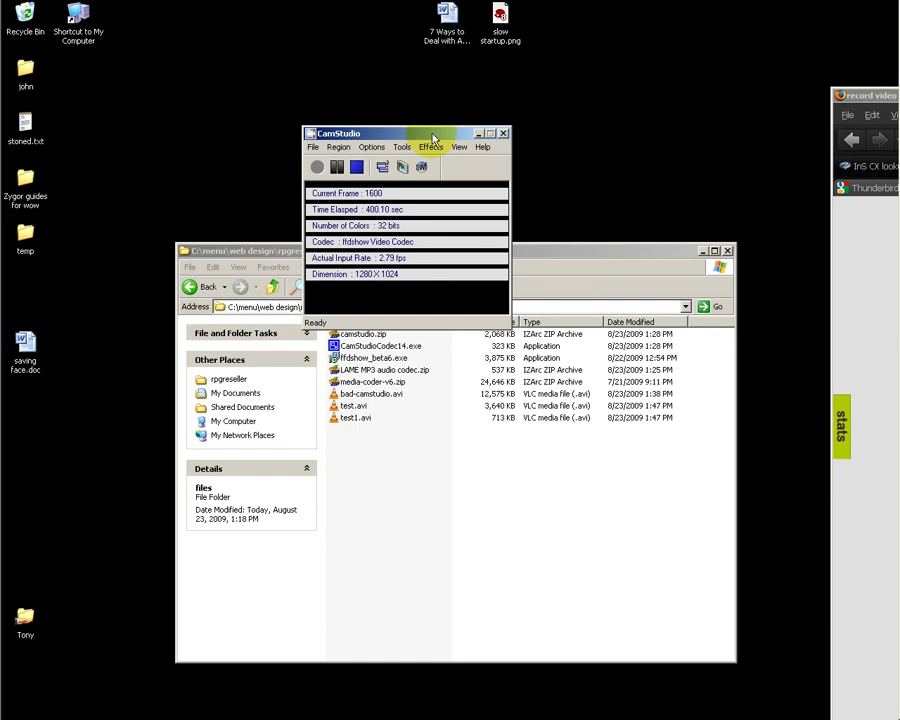
{"action": "left_click", "coordinate": [372, 147]}
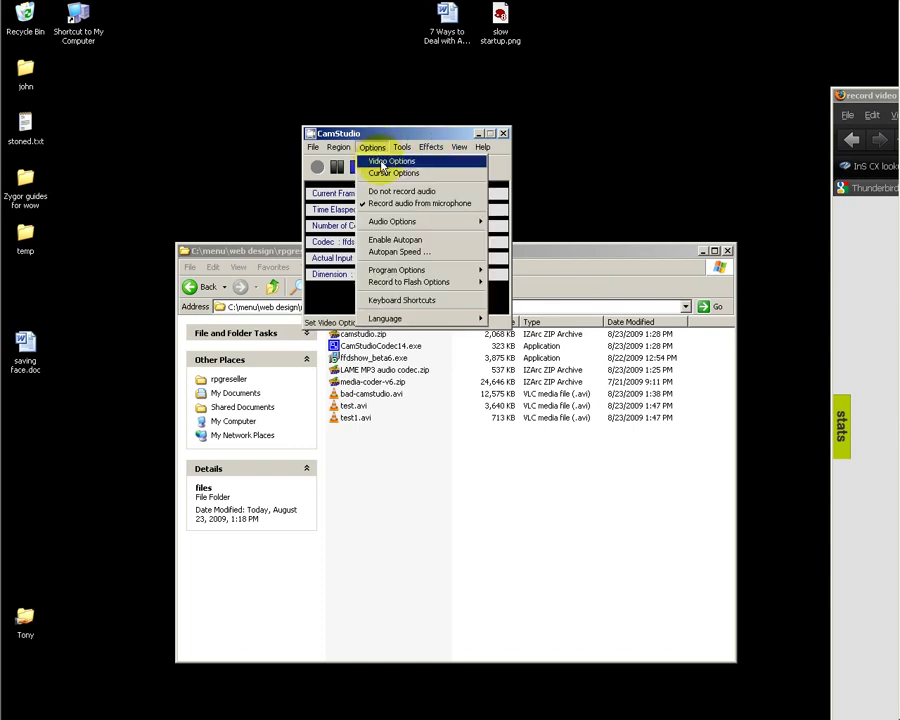
{"action": "left_click", "coordinate": [383, 162]}
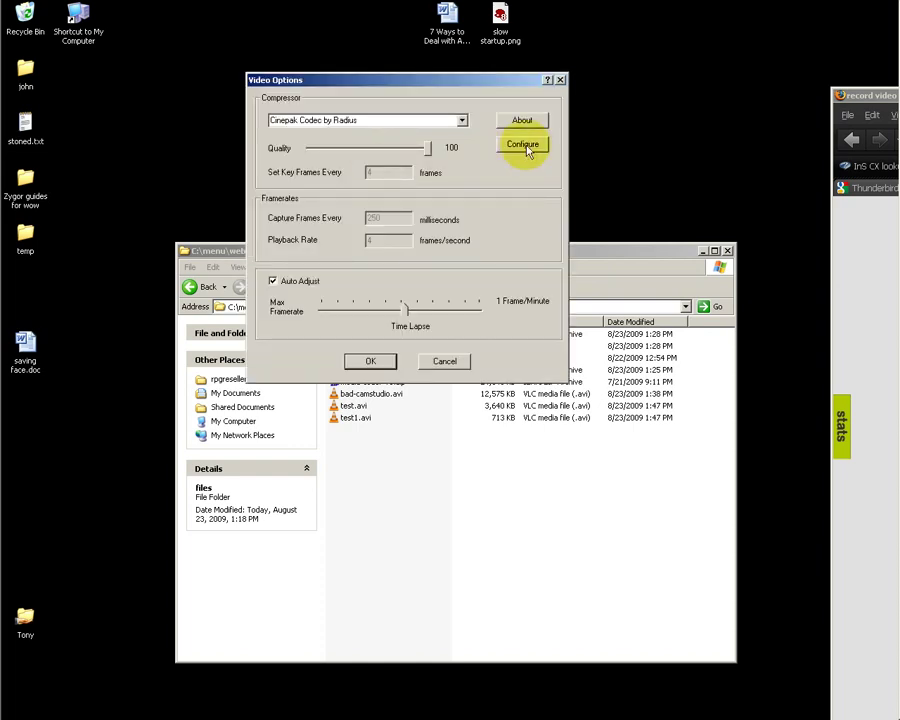
{"action": "left_click", "coordinate": [462, 121]}
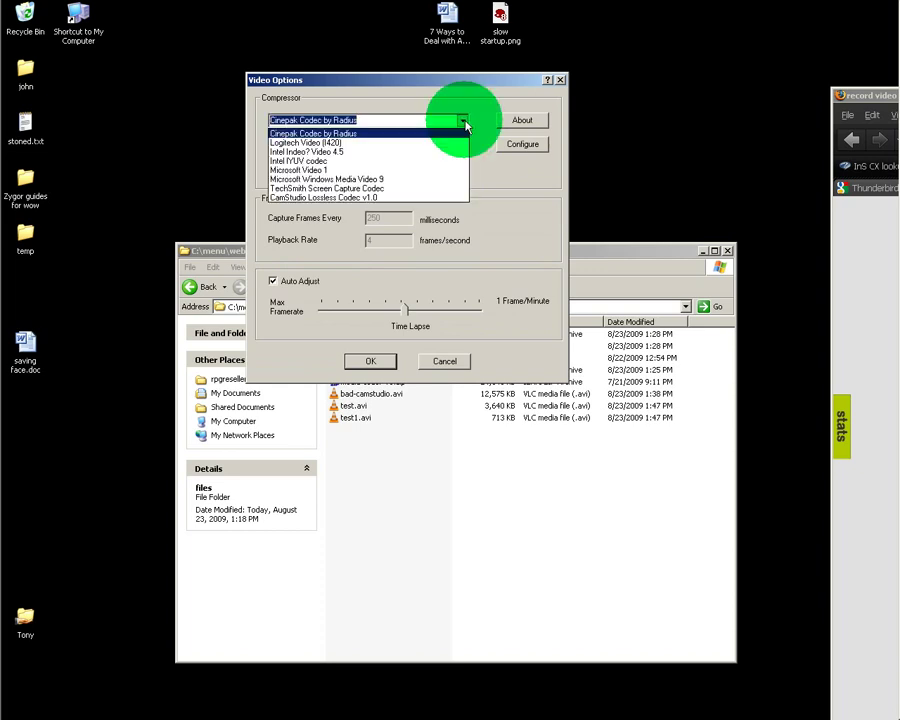
{"action": "left_click", "coordinate": [391, 172]}
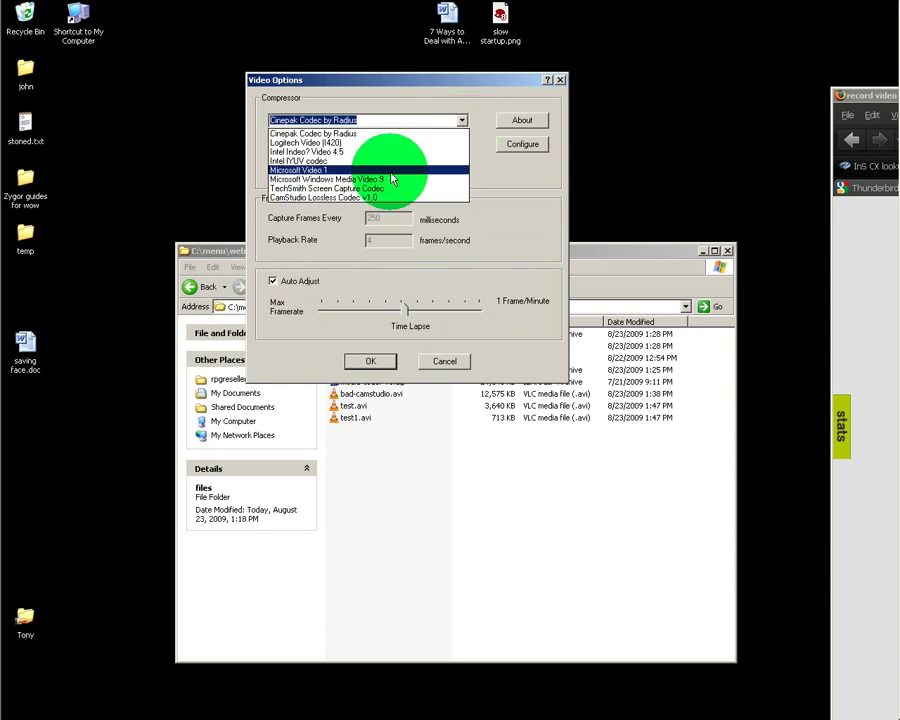
Step: Open the configuration of the Microsoft Video 1 compressor, try its slider and close the configuration
{"action": "left_click", "coordinate": [536, 153]}
{"action": "left_click_drag", "start_coordinate": [413, 272], "coordinate": [352, 272]}
{"action": "left_click", "coordinate": [489, 273]}
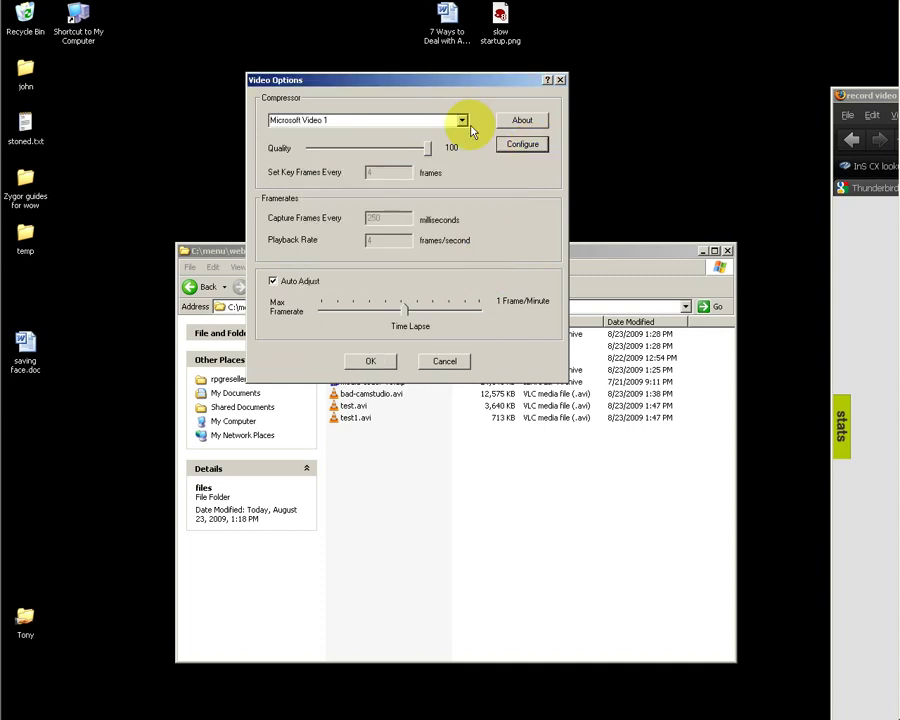
Step: Examine the available video compressors, including CamStudio Lossless Codec v1.0, and leave Microsoft Video 1 selected
{"action": "left_click", "coordinate": [461, 120]}
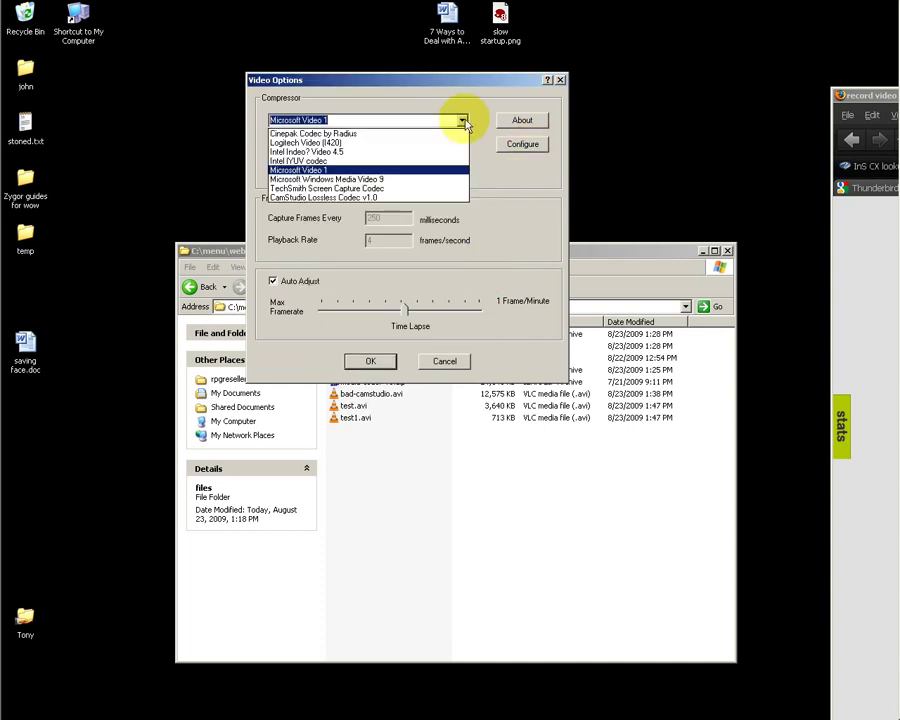
{"action": "left_click", "coordinate": [518, 198]}
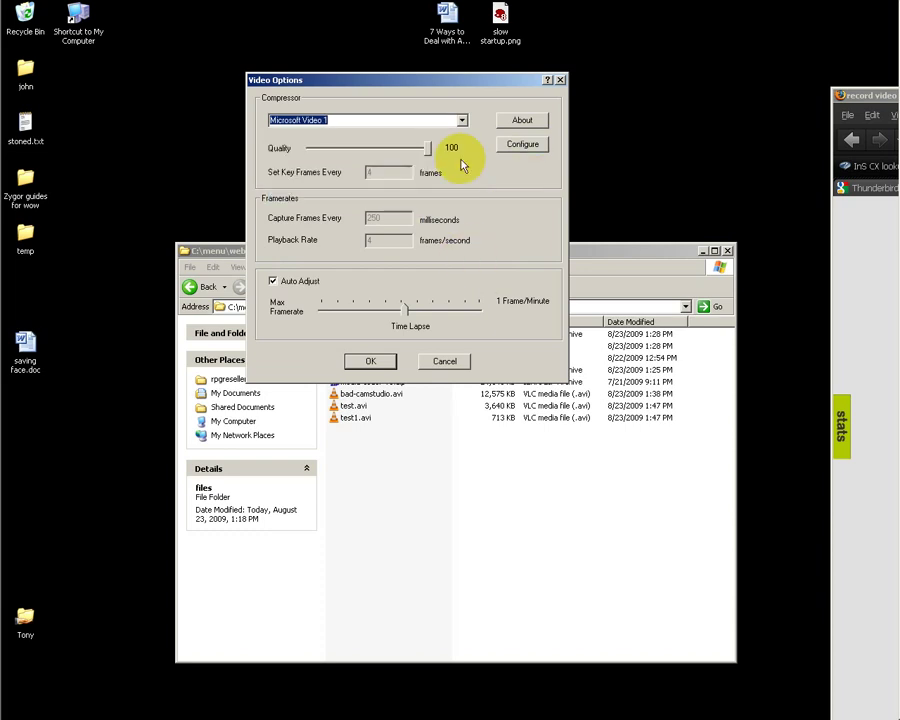
{"action": "left_click", "coordinate": [461, 120]}
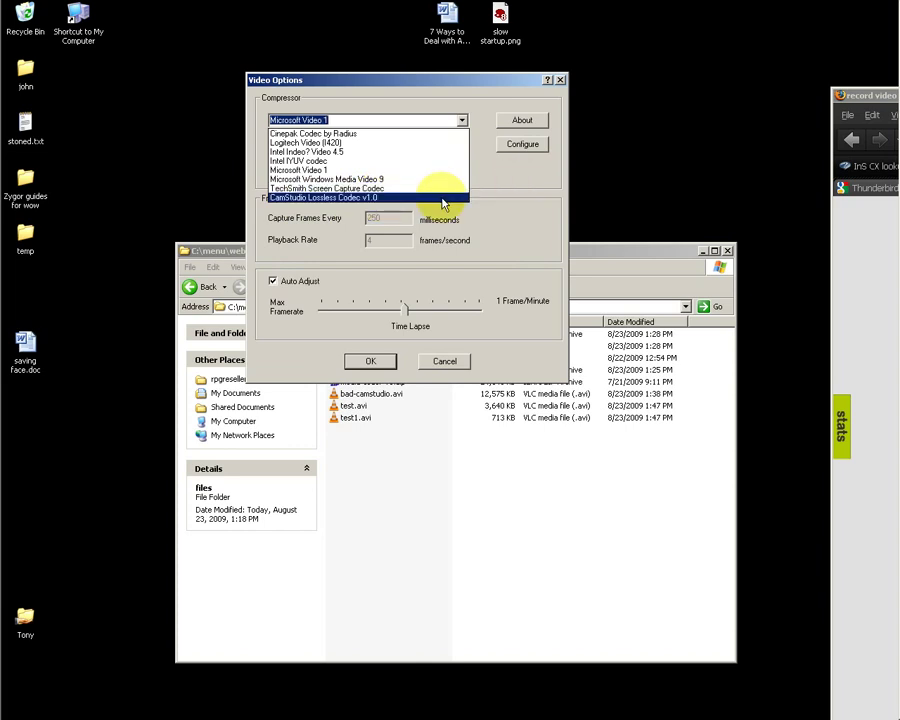
{"action": "left_click", "coordinate": [508, 186]}
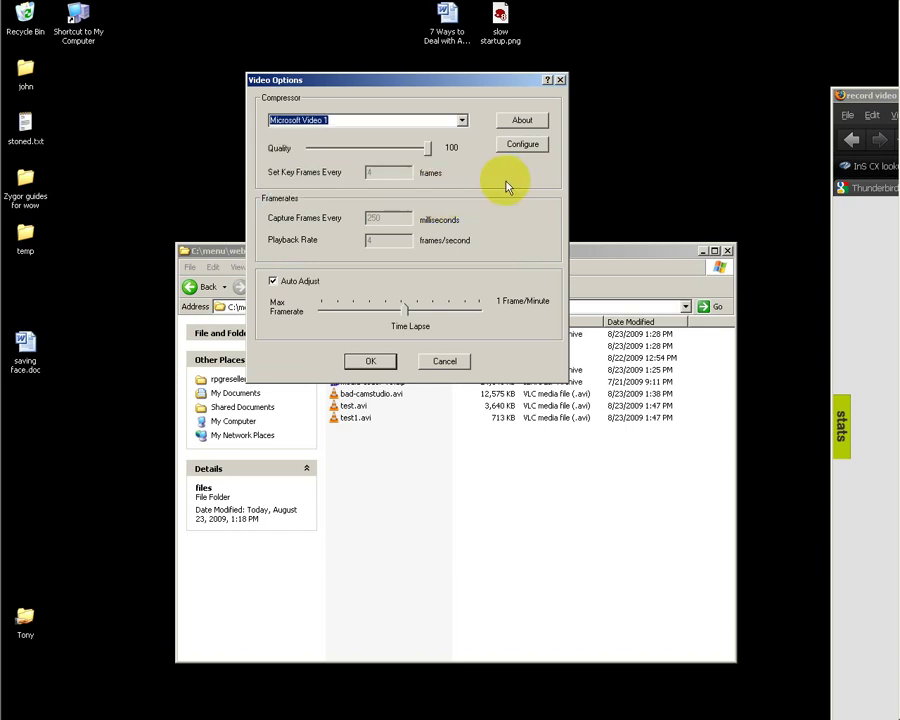
{"action": "mouse_move", "coordinate": [10, 490]}
{"action": "left_click", "coordinate": [462, 120]}
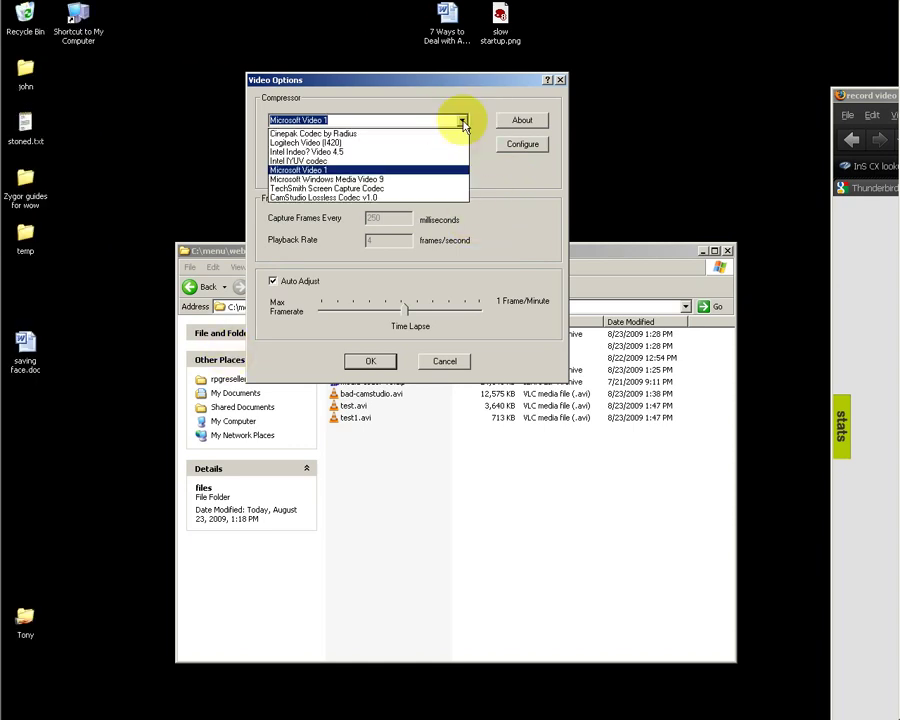
{"action": "left_click", "coordinate": [533, 226]}
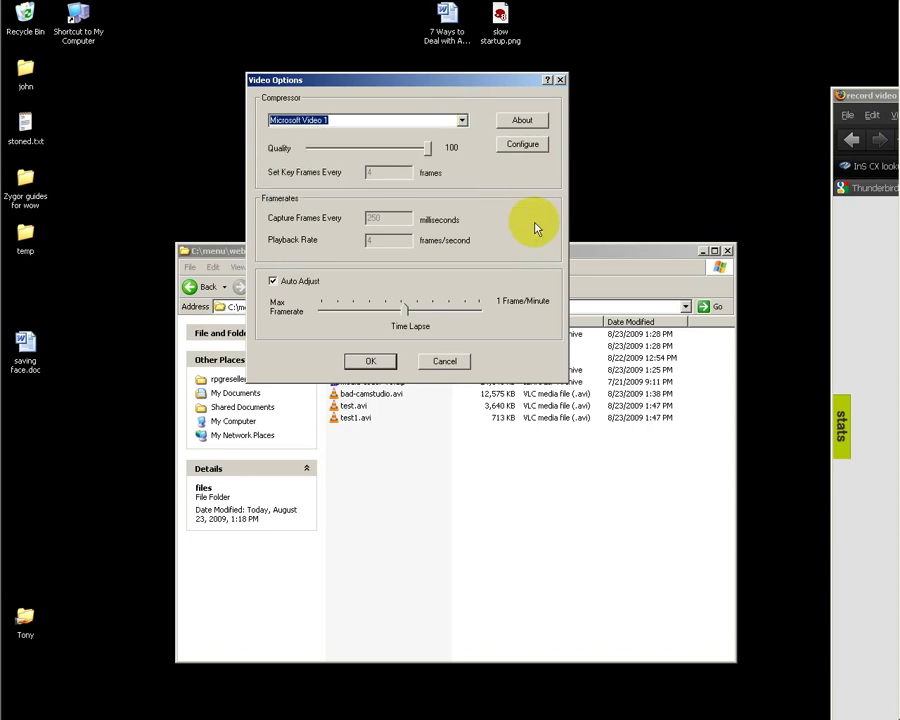